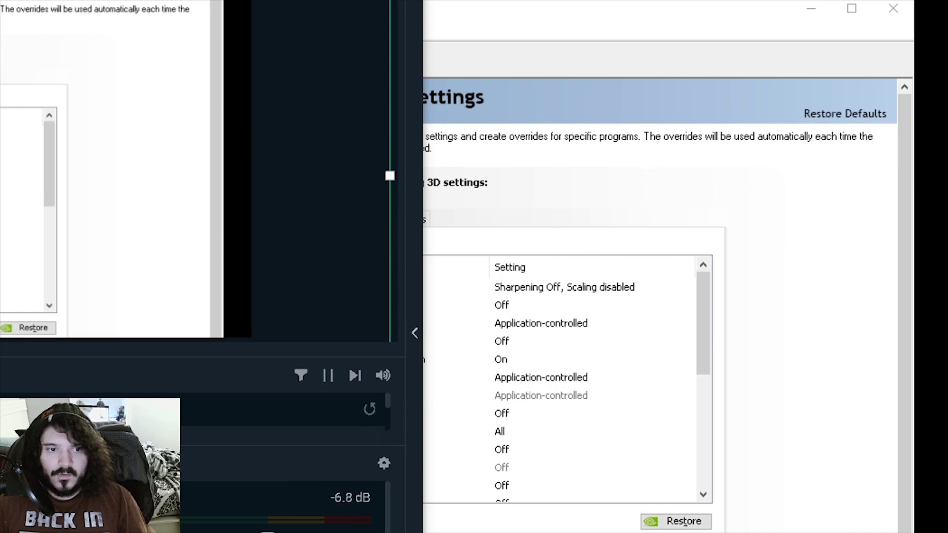
- Switch to NVIDIA Control Panel and view the 3D image settings preview page
left_click(624, 38)
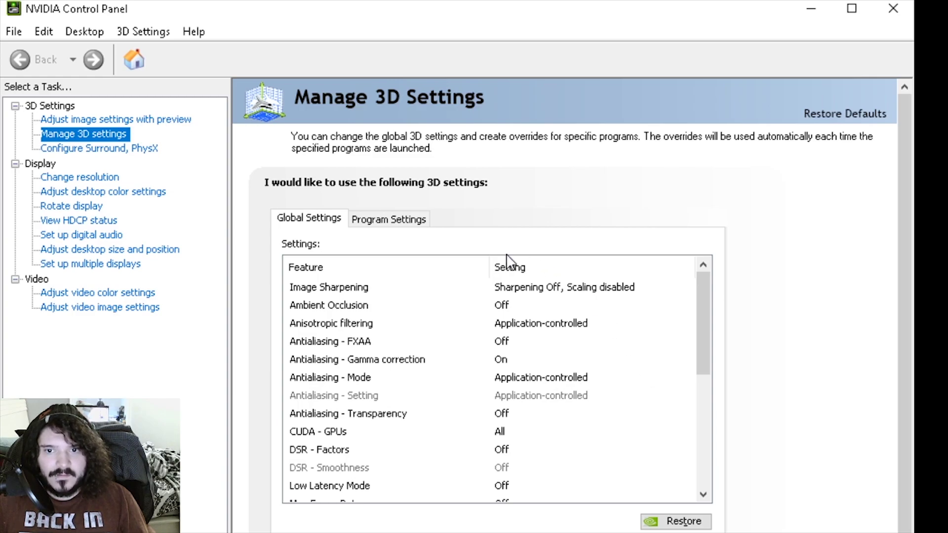
left_click(143, 121)
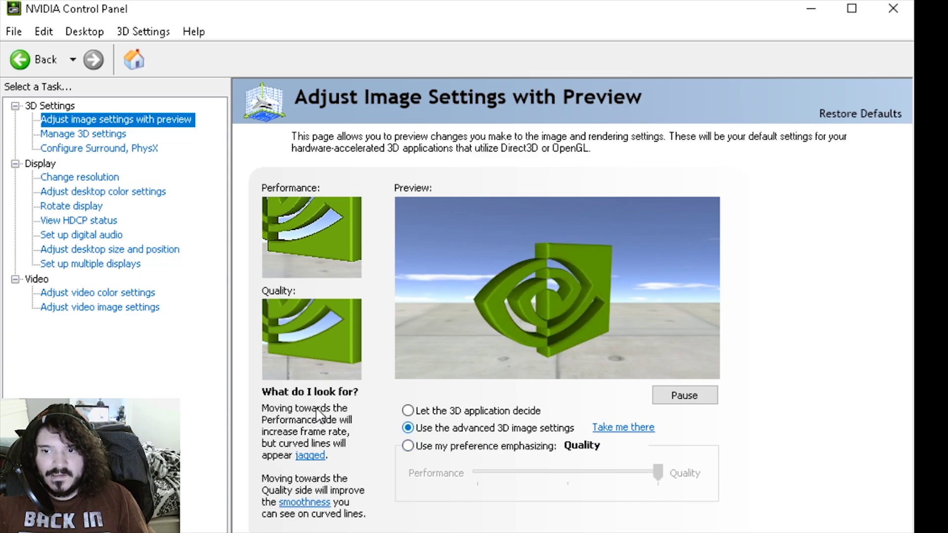
- In the global 3D settings, set the OpenGL rendering GPU to GeForce GTX 1070
left_click(98, 132)
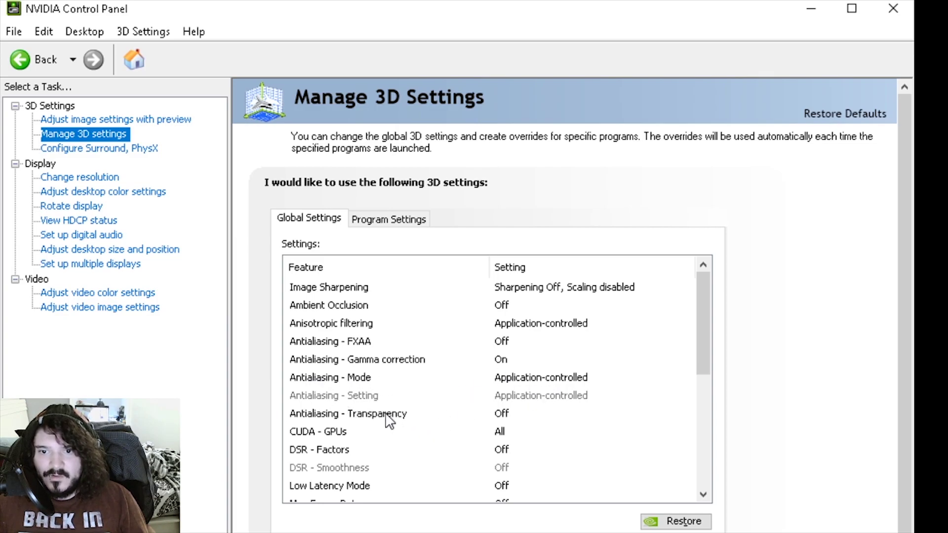
scroll(454, 424, "down", 1)
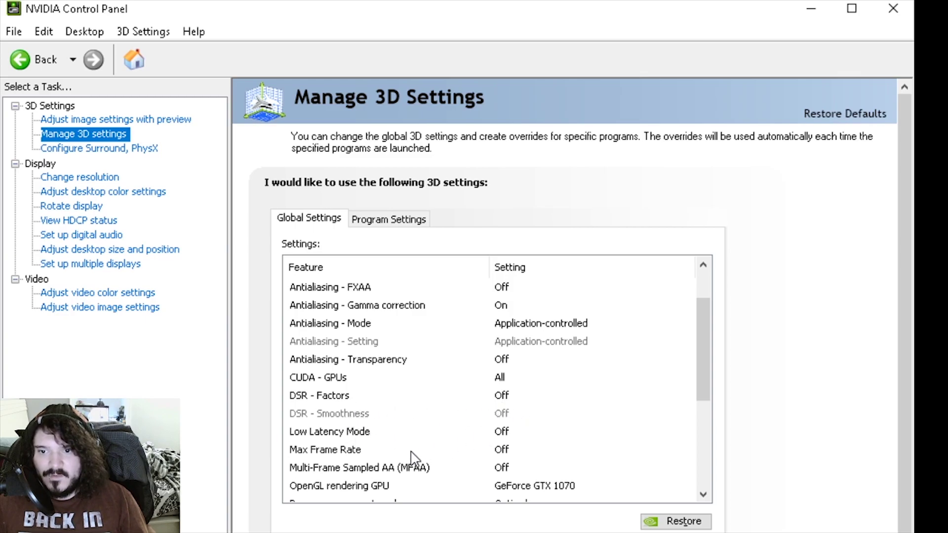
scroll(447, 466, "down", 1)
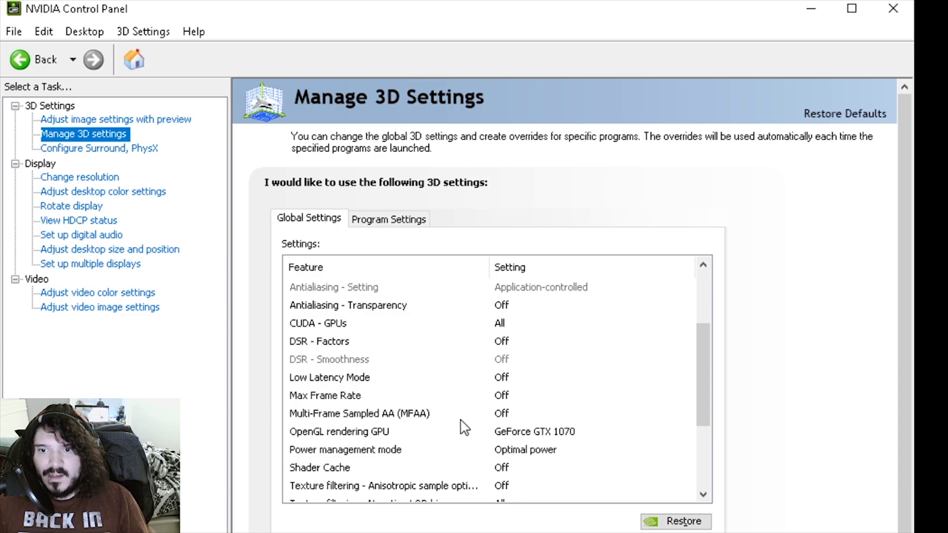
left_click(334, 432)
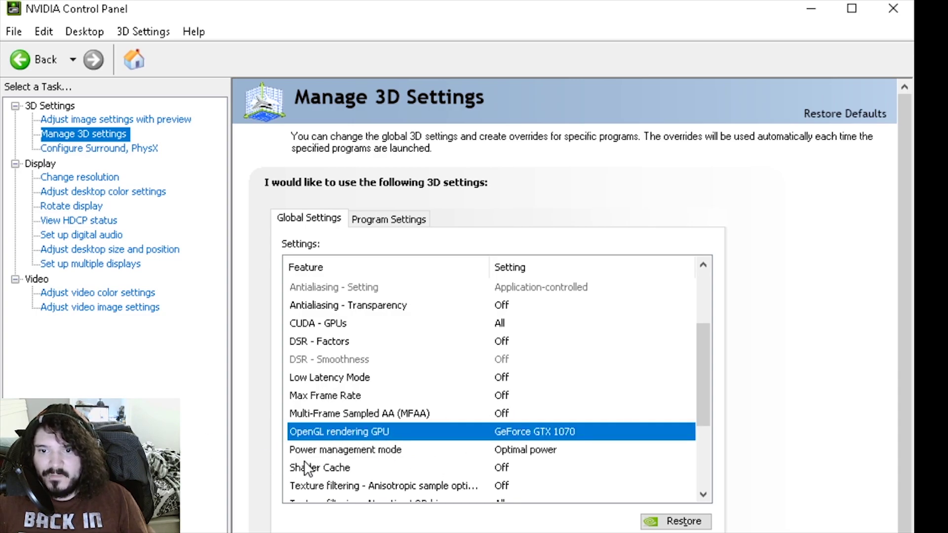
left_click(498, 433)
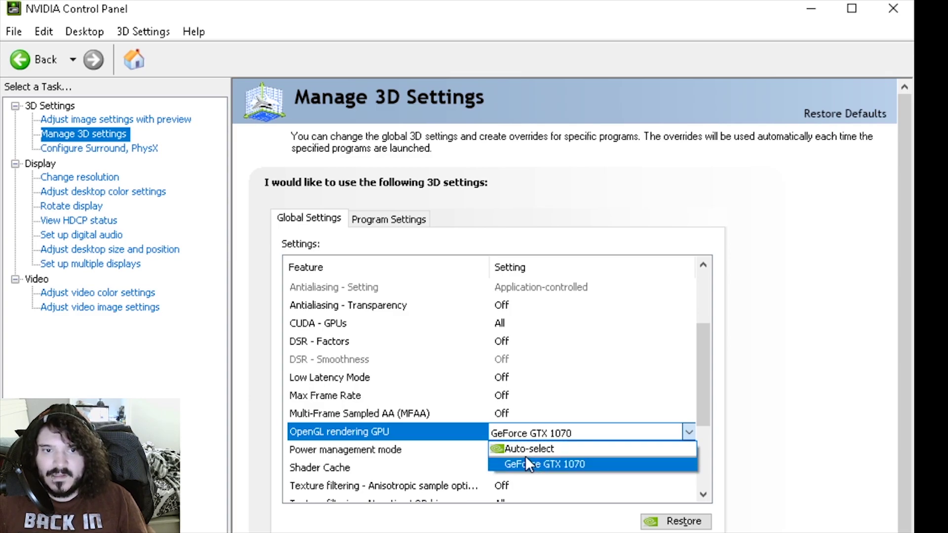
left_click(552, 466)
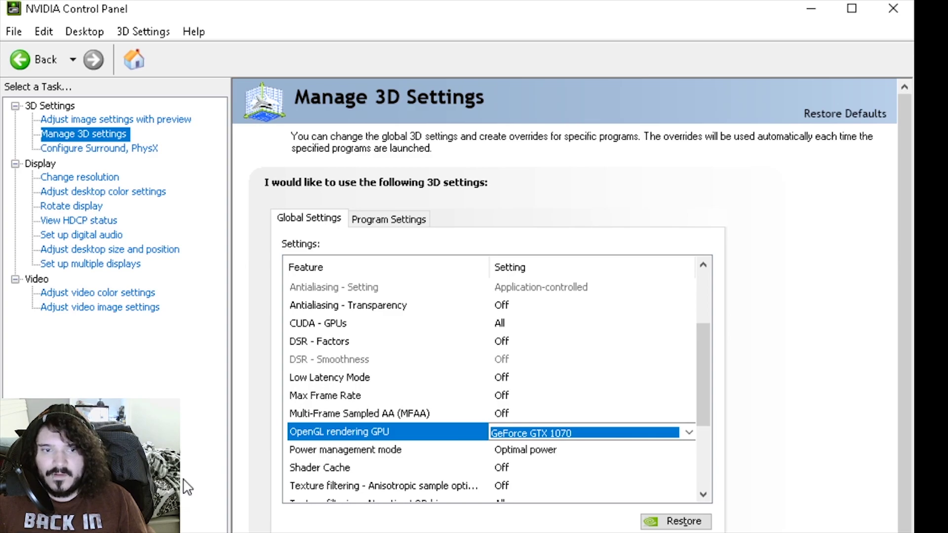
- Set the global power management mode to Optimal power
left_click(495, 452)
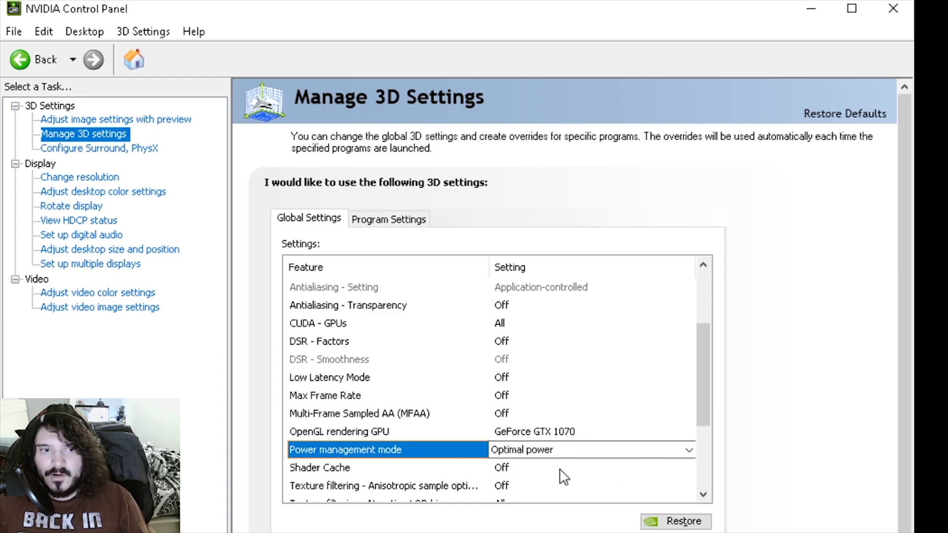
left_click(579, 449)
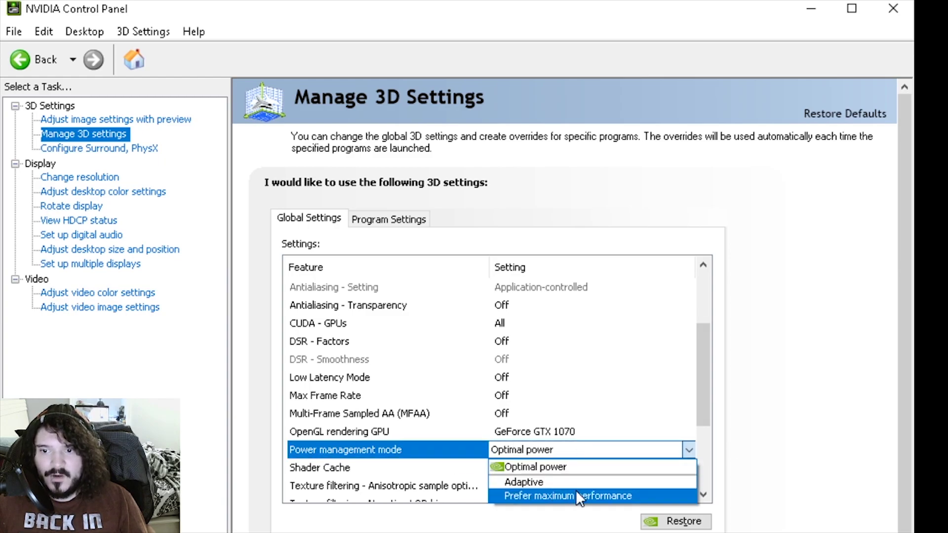
left_click(584, 469)
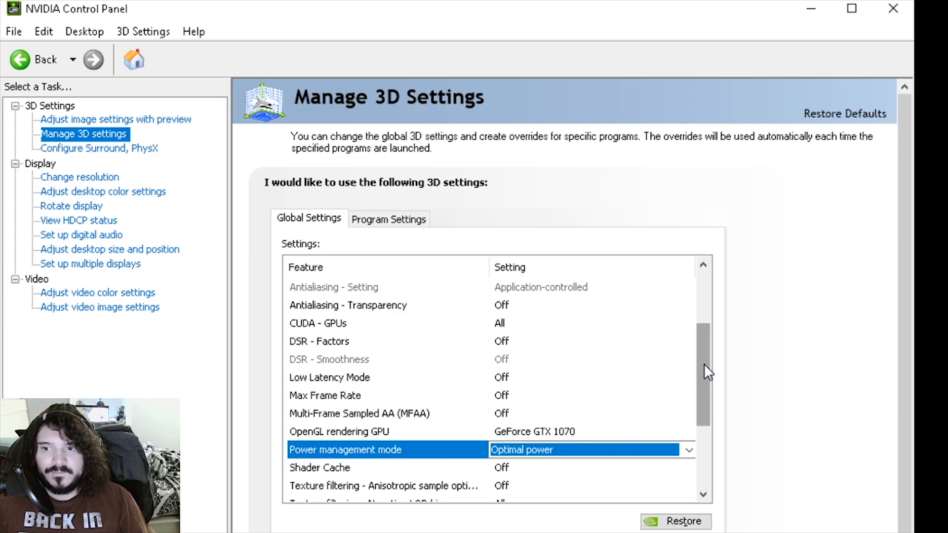
- Widen the Feature column to show the full setting names and review the global 3D settings list
scroll(704, 373, "down", 2)
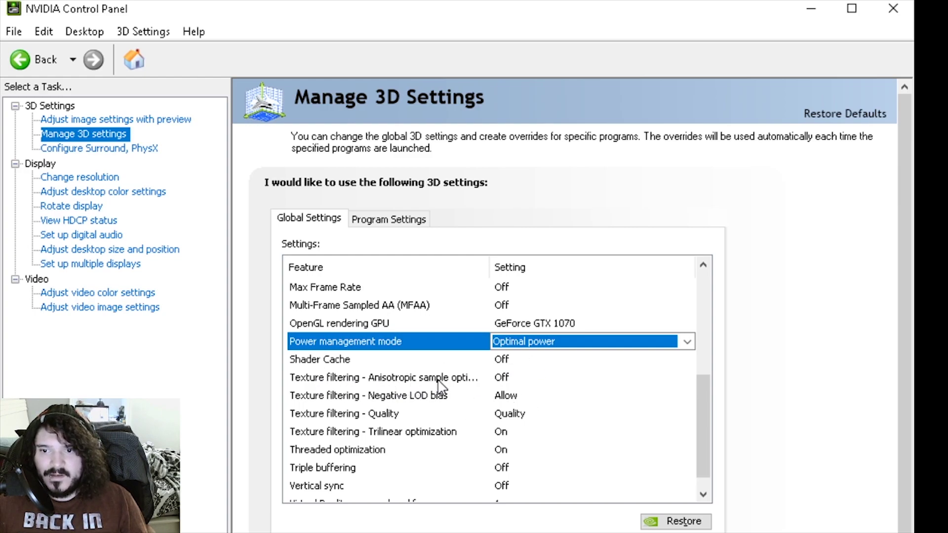
left_click_drag(490, 264, 523, 263)
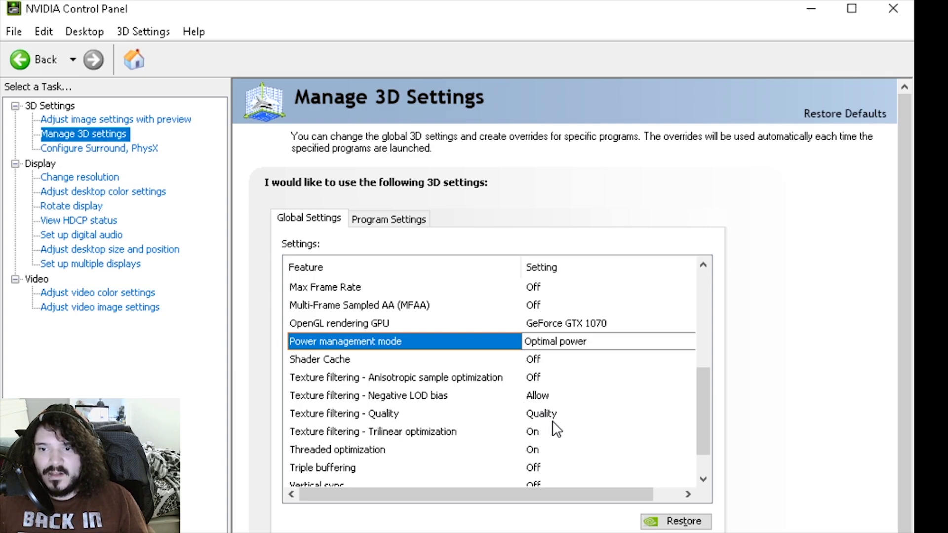
scroll(548, 428, "down", 1)
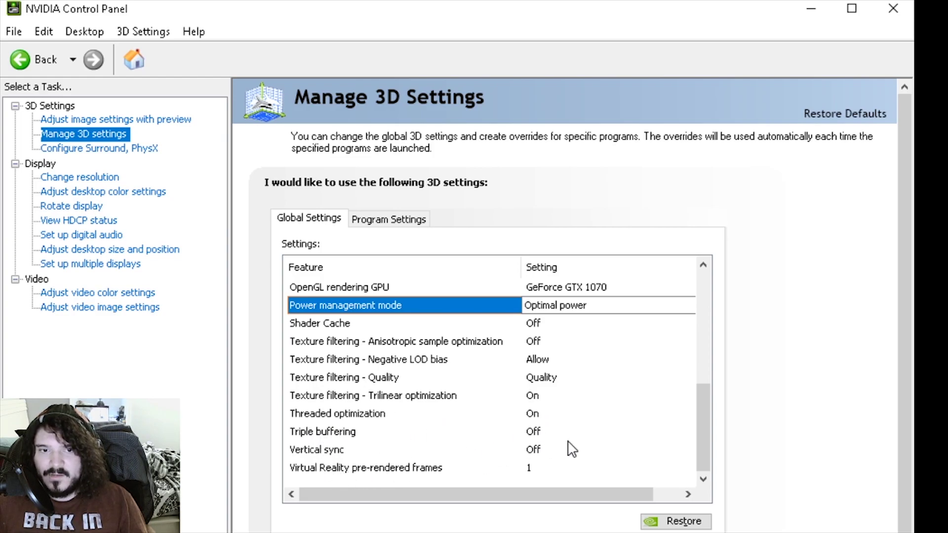
scroll(476, 413, "up", 7)
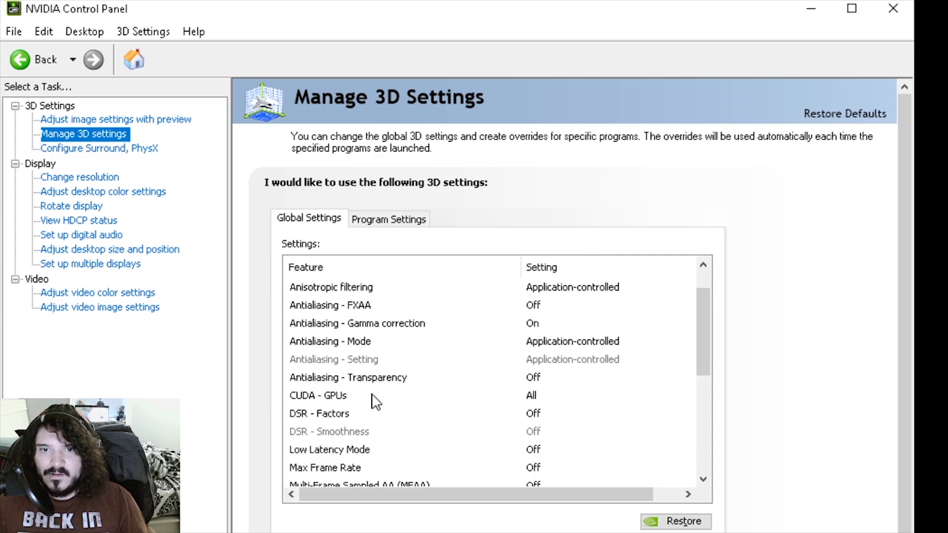
scroll(372, 400, "down", 7)
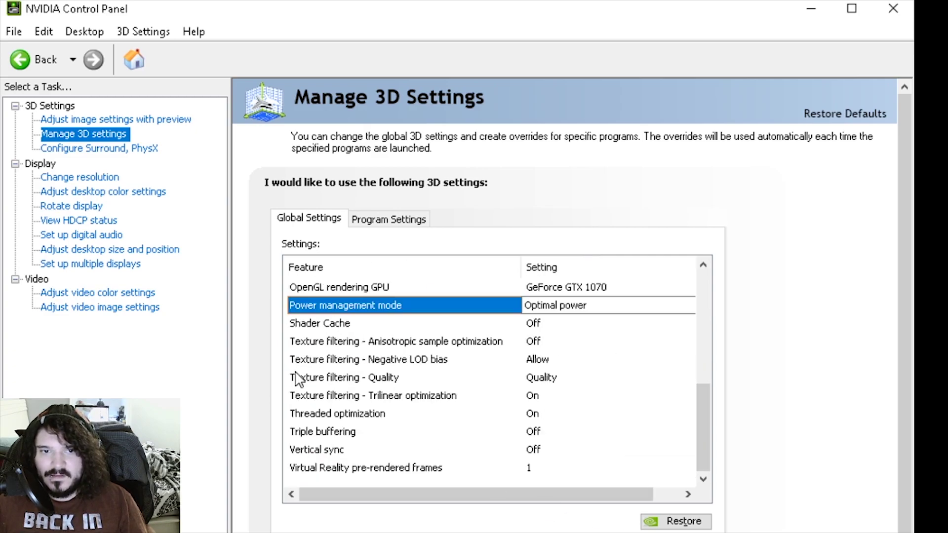
- Set the PhysX processor to GeForce GTX 1070, then open the display resolution page
left_click(99, 149)
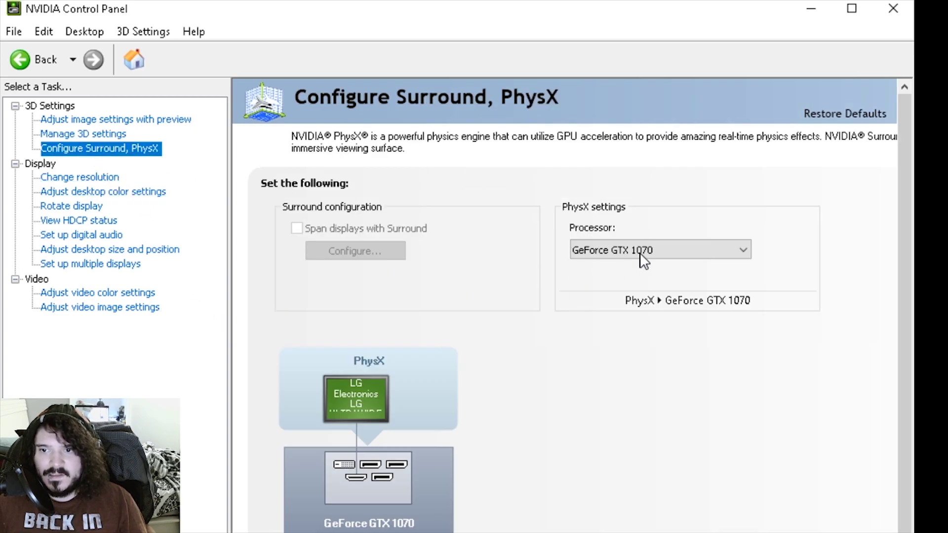
left_click(643, 252)
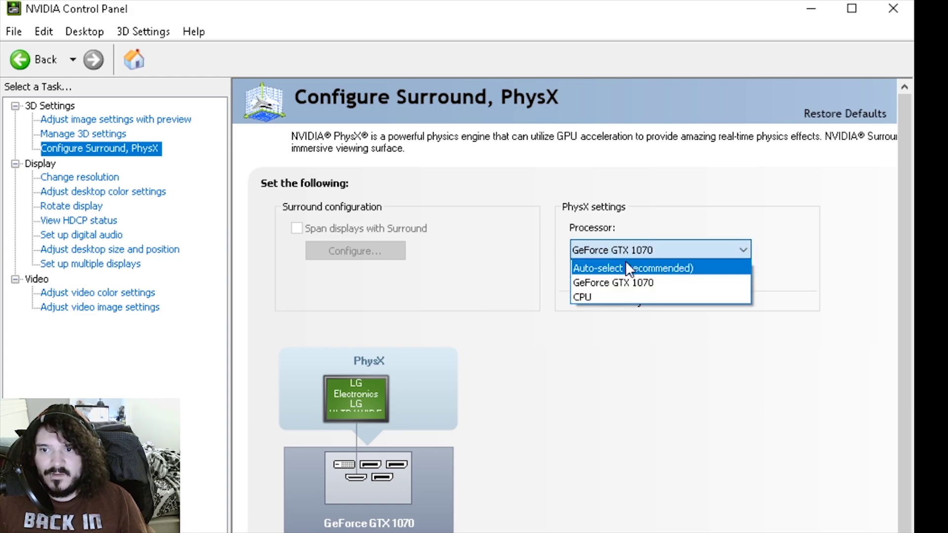
left_click(627, 286)
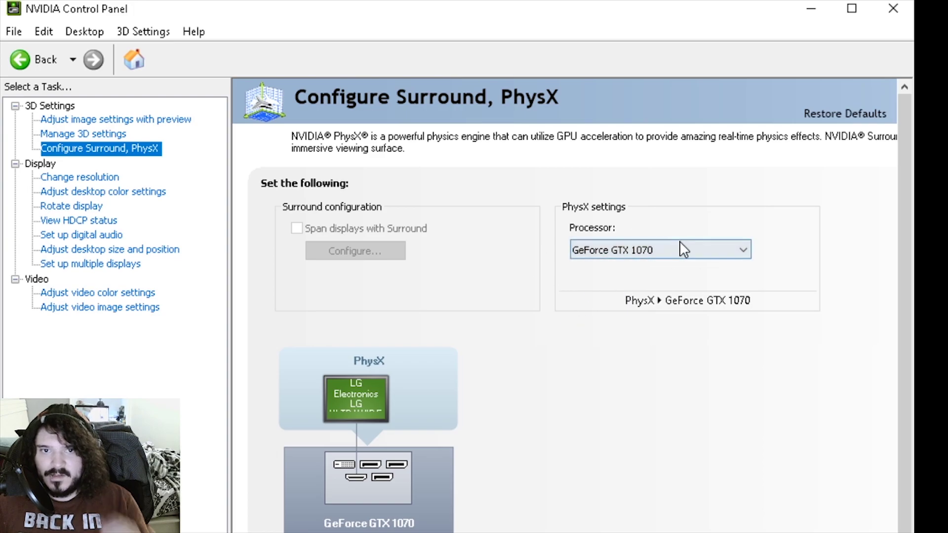
left_click(105, 179)
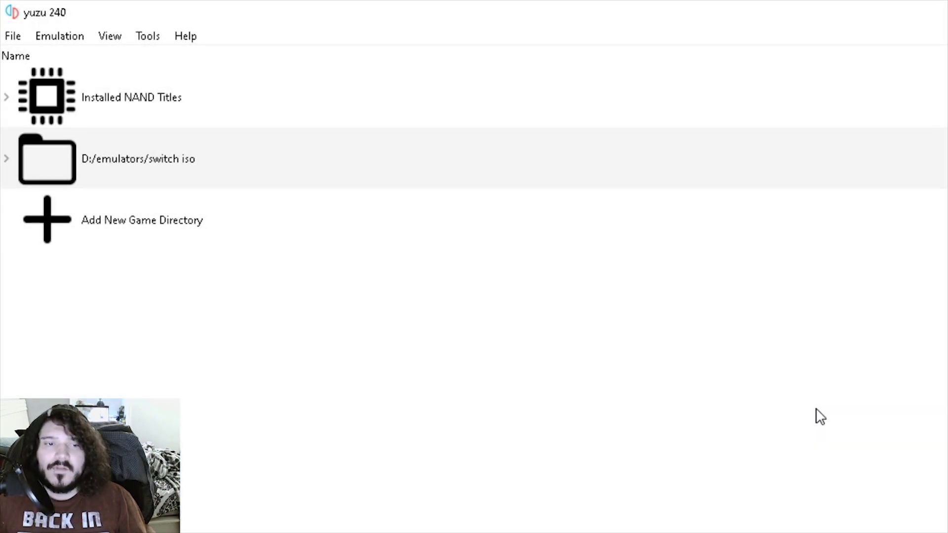
- Switch to yuzu, open its emulation configuration, and check the general speed limit and system settings
left_click(640, 140)
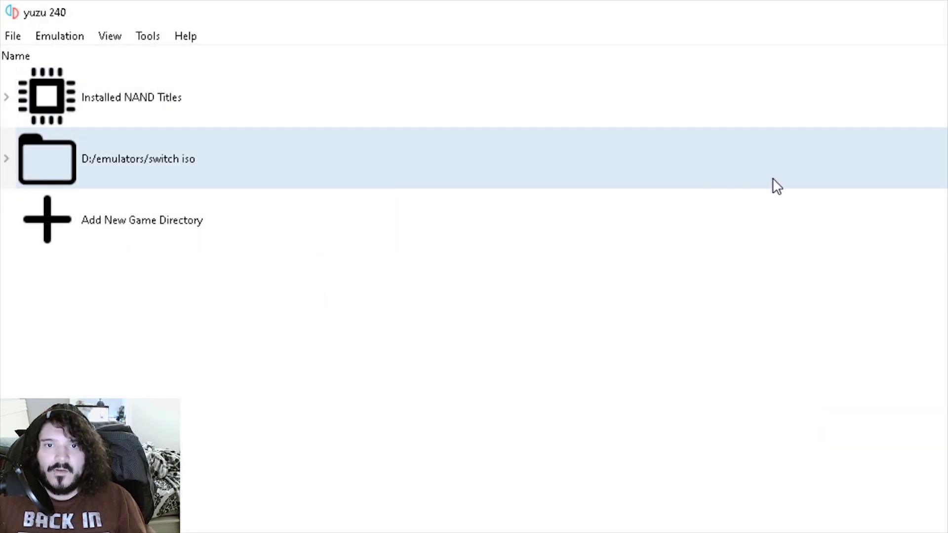
left_click(59, 37)
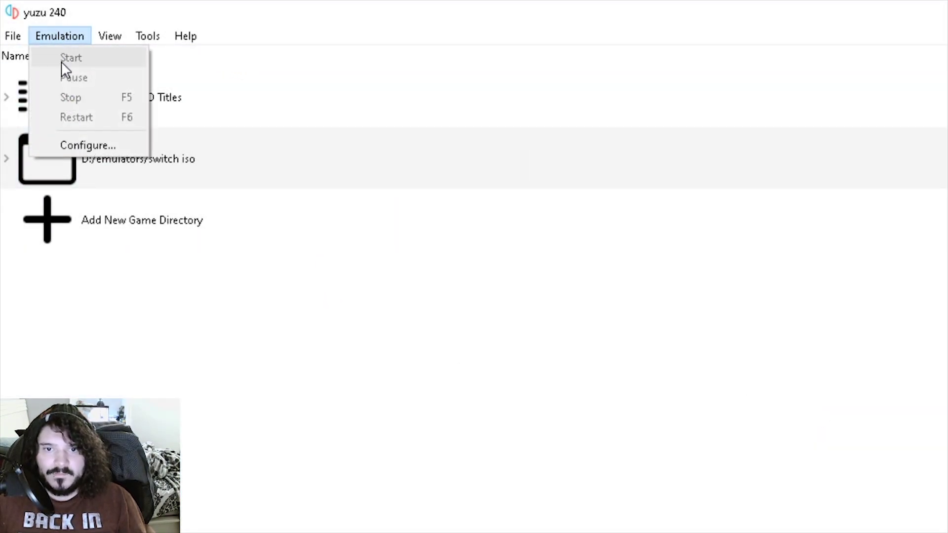
left_click(102, 144)
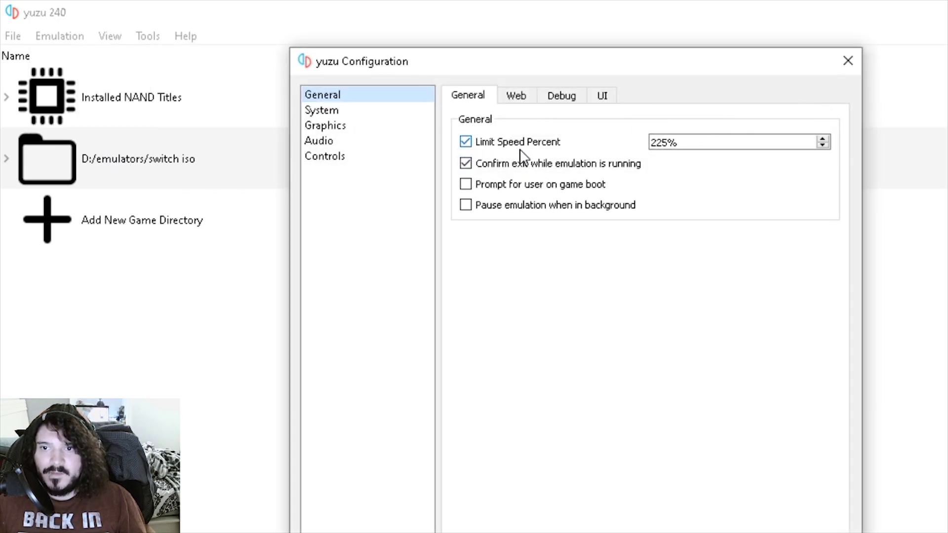
double_click(700, 146)
left_click(732, 146)
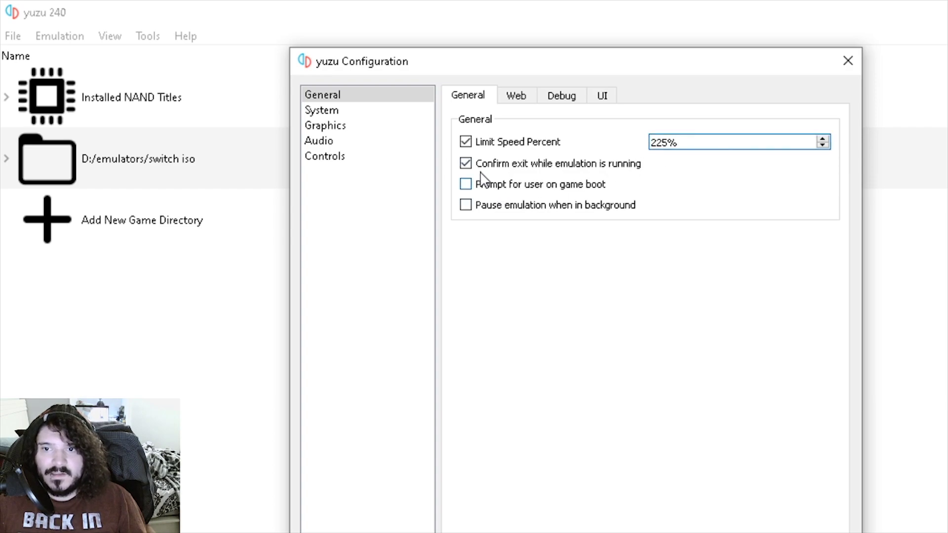
left_click(335, 113)
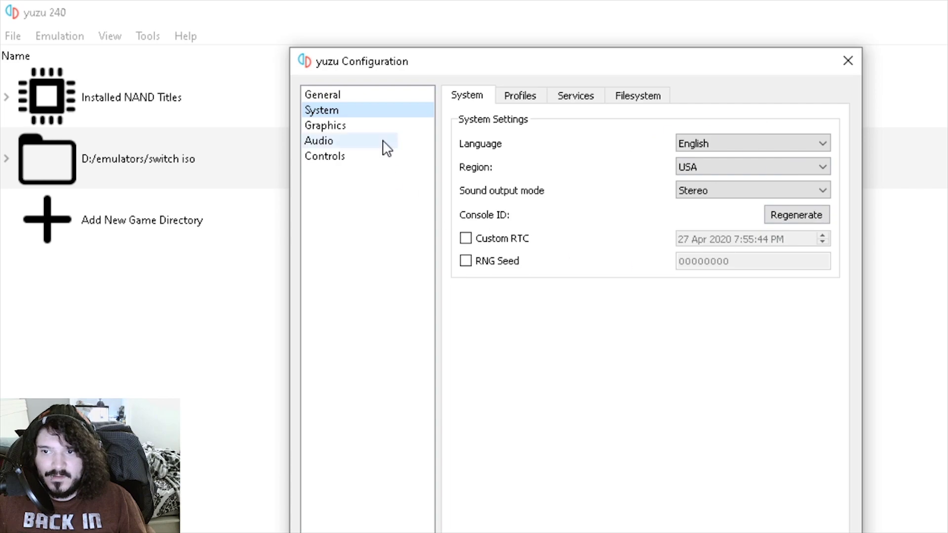
- In the graphics configuration, choose OpenGL as the API
left_click(380, 126)
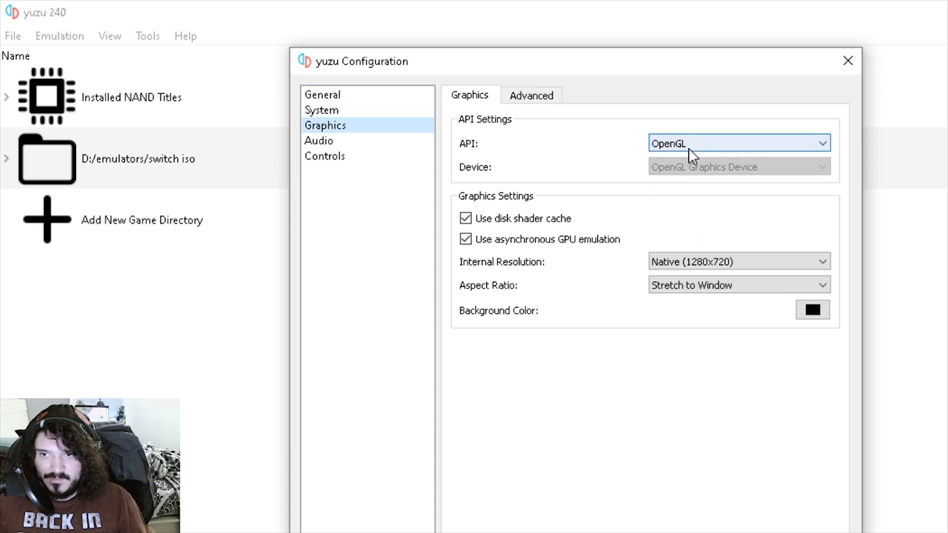
left_click(750, 147)
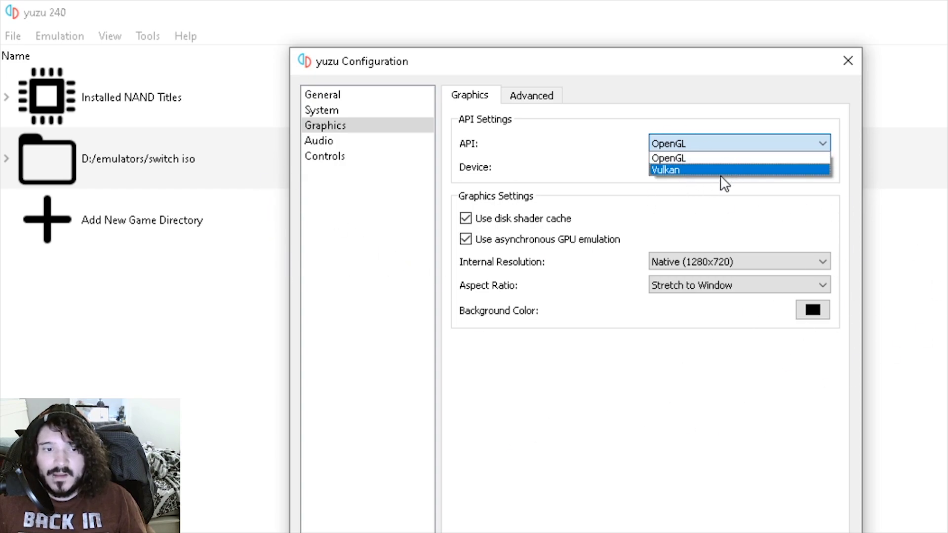
left_click(683, 158)
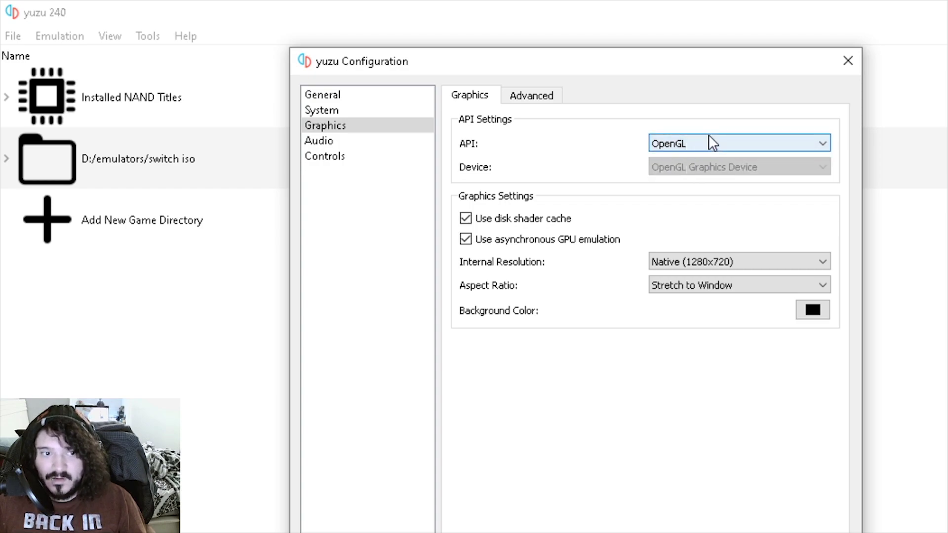
left_click(679, 147)
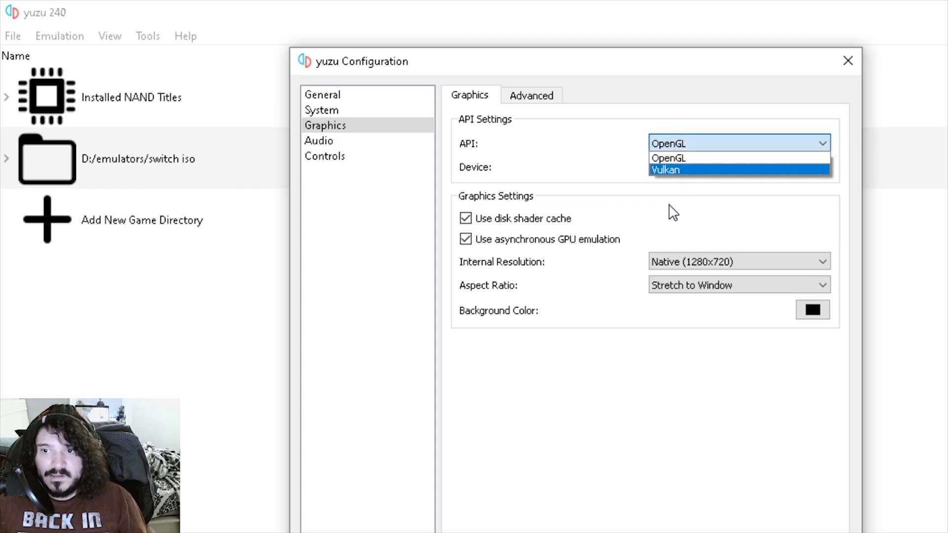
left_click(701, 259)
- Set the internal resolution to Native (1280x720) and the aspect ratio to Default (16:9)
left_click(702, 261)
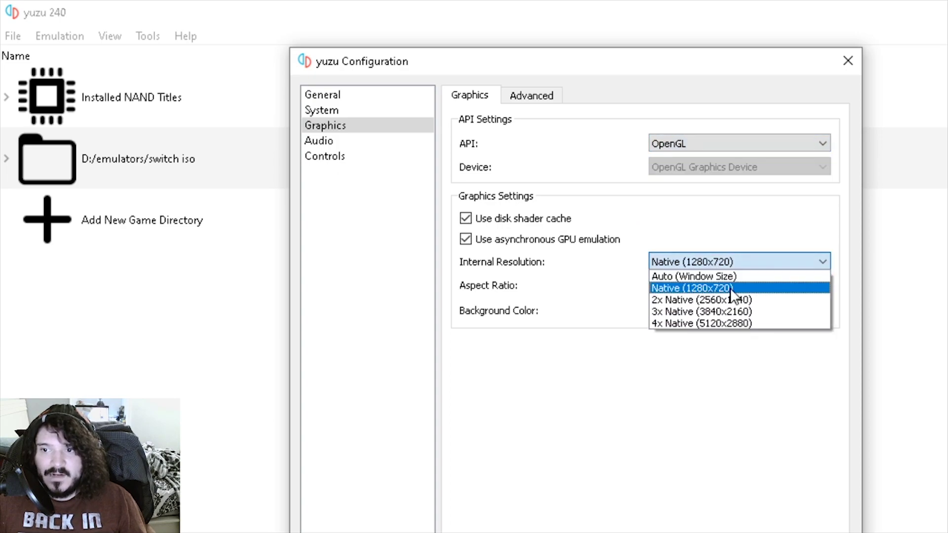
left_click(725, 291)
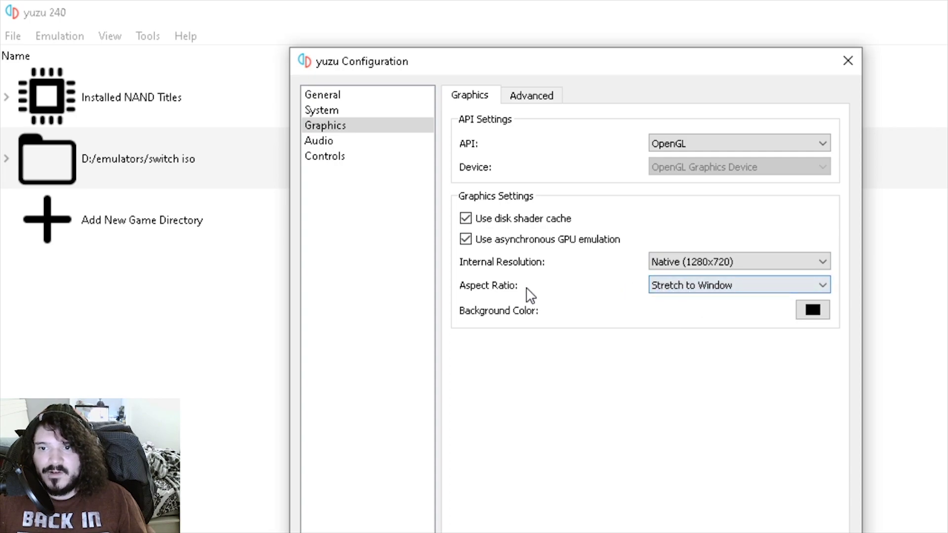
left_click(721, 286)
left_click(720, 305)
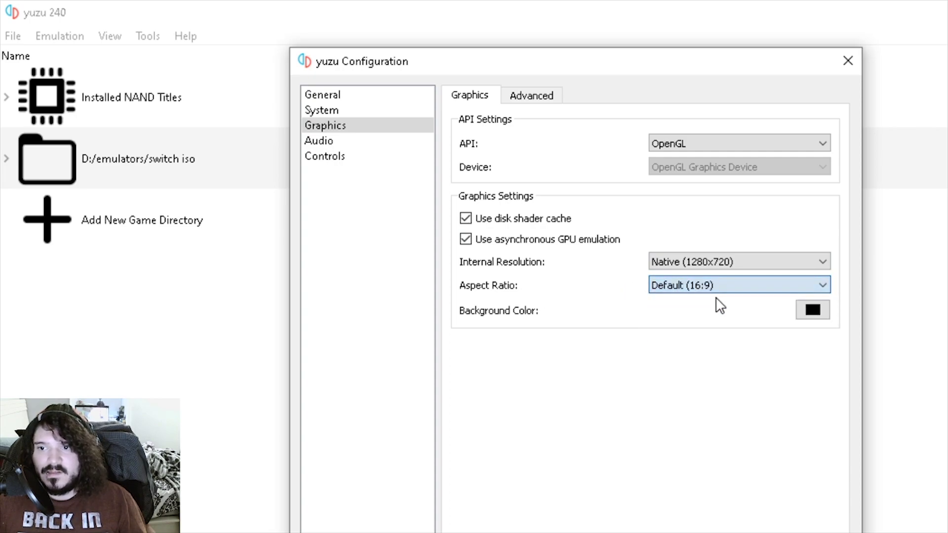
- In the advanced graphics settings, set the accuracy level to Normal
left_click(516, 95)
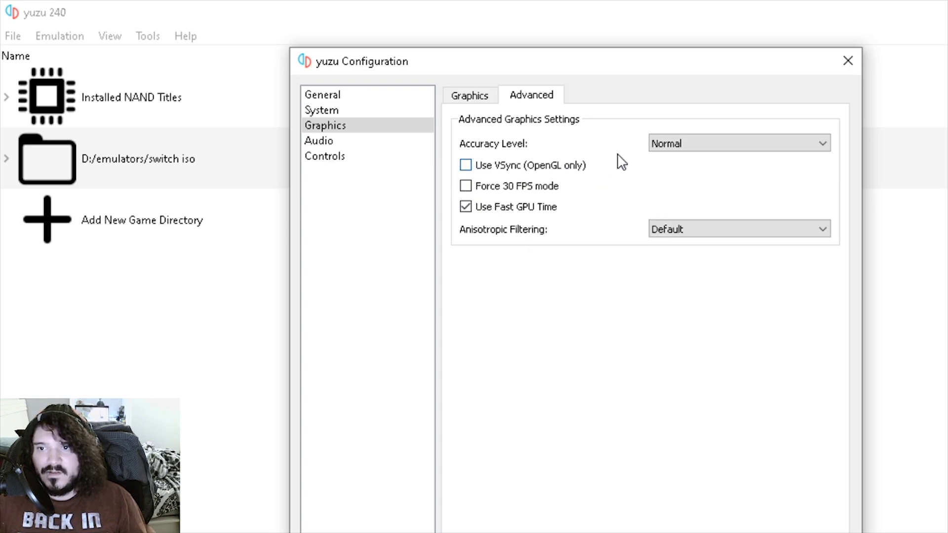
left_click(693, 147)
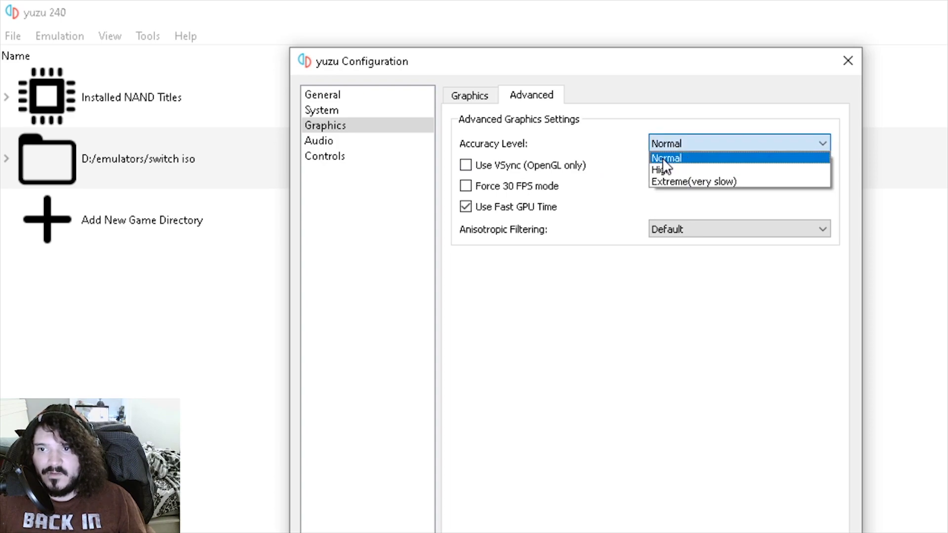
left_click(664, 160)
left_click(687, 151)
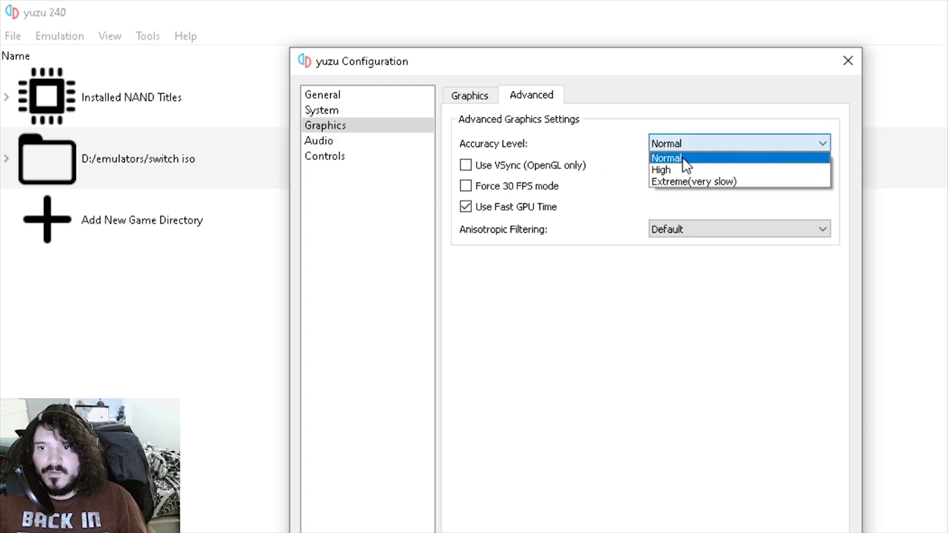
left_click(632, 149)
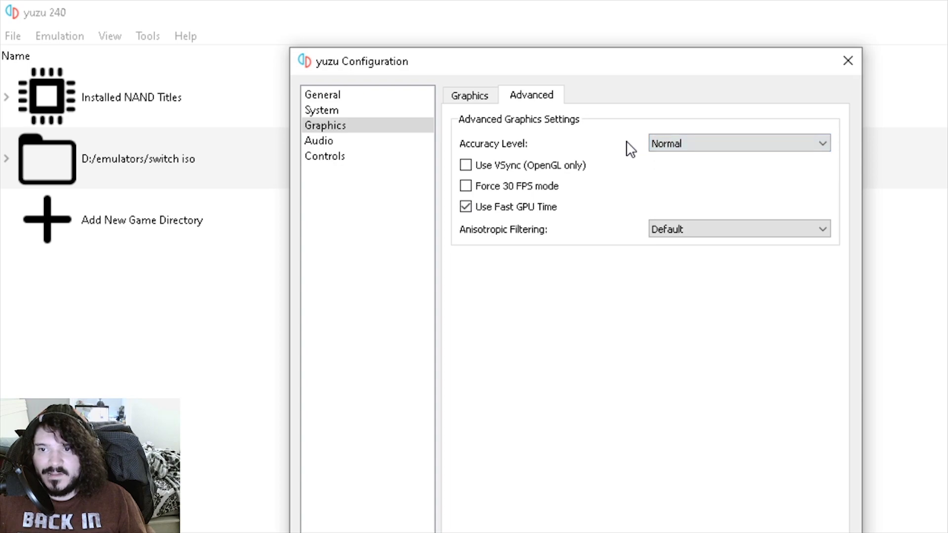
left_click(691, 149)
left_click(622, 137)
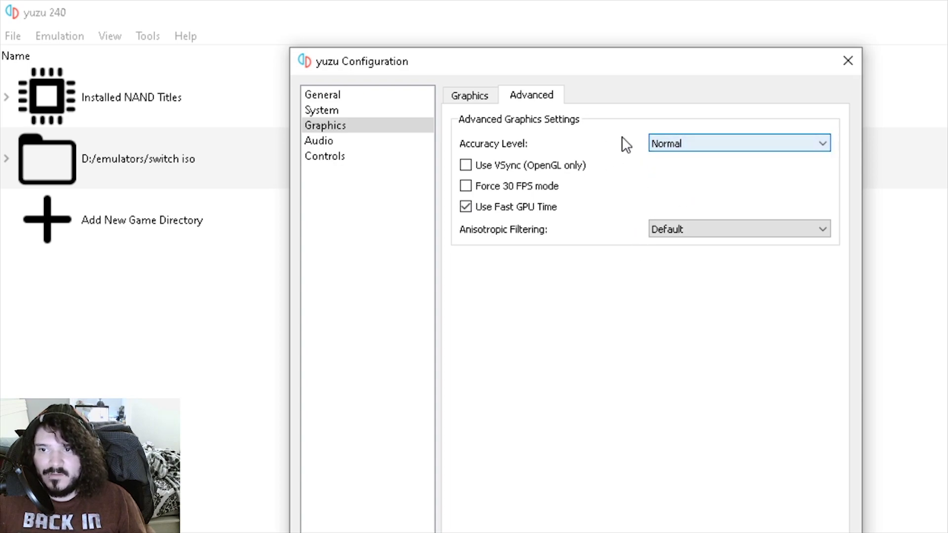
- Set anisotropic filtering to Default, then leave the graphics settings for the audio settings
left_click(665, 229)
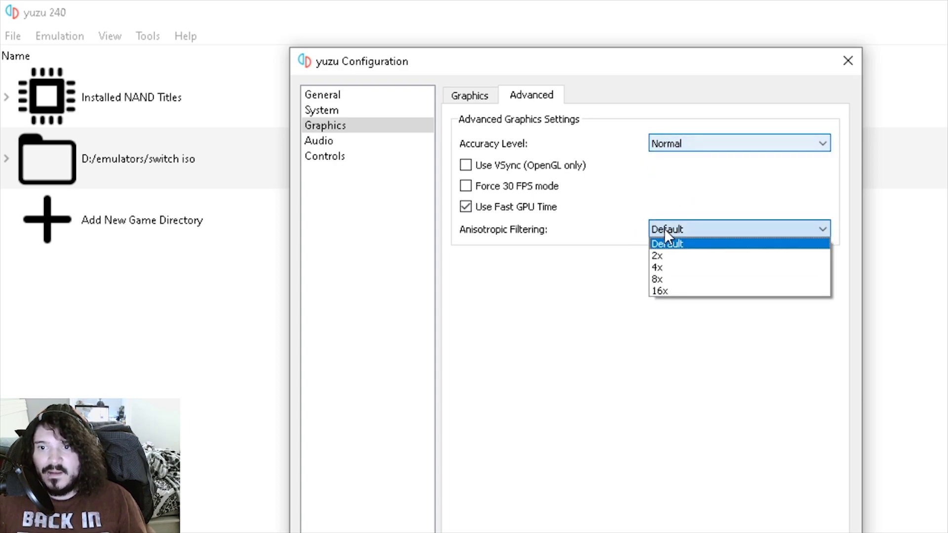
left_click(669, 243)
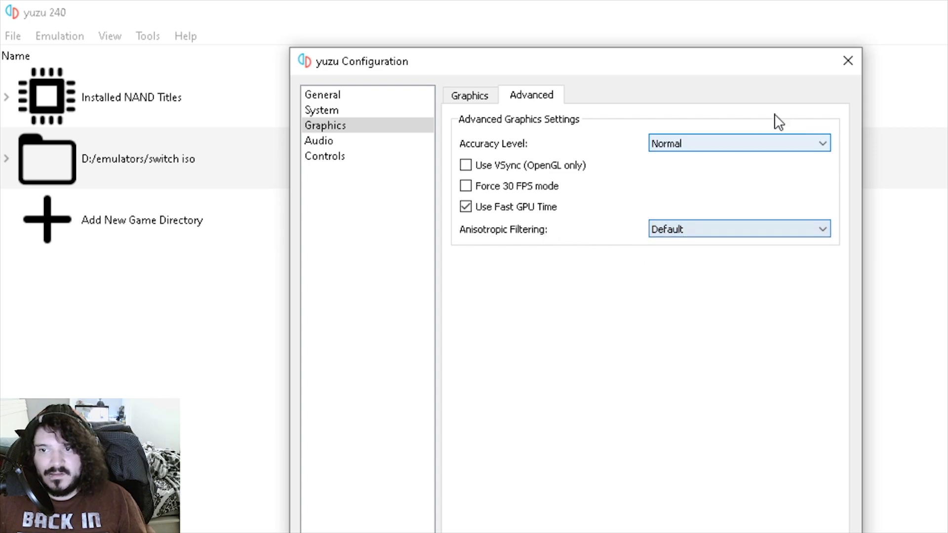
left_click(479, 97)
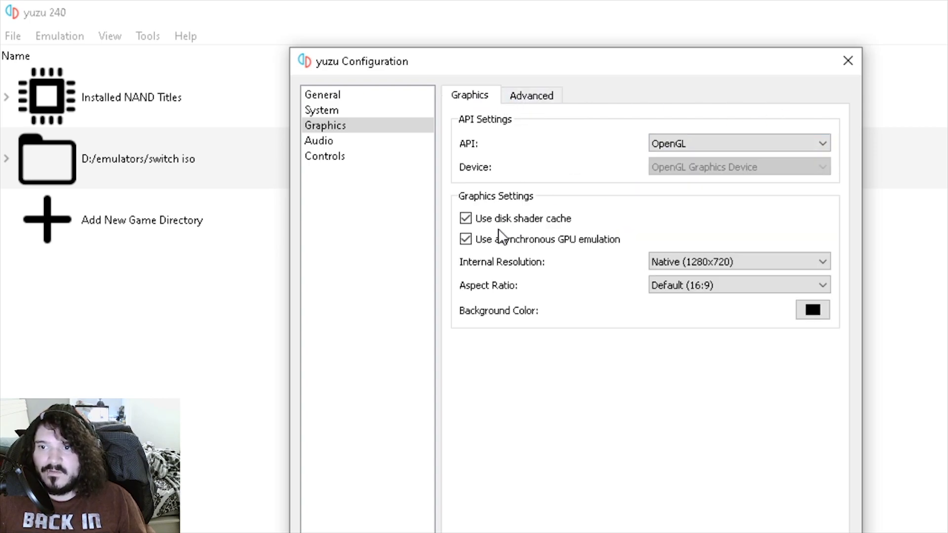
left_click(331, 142)
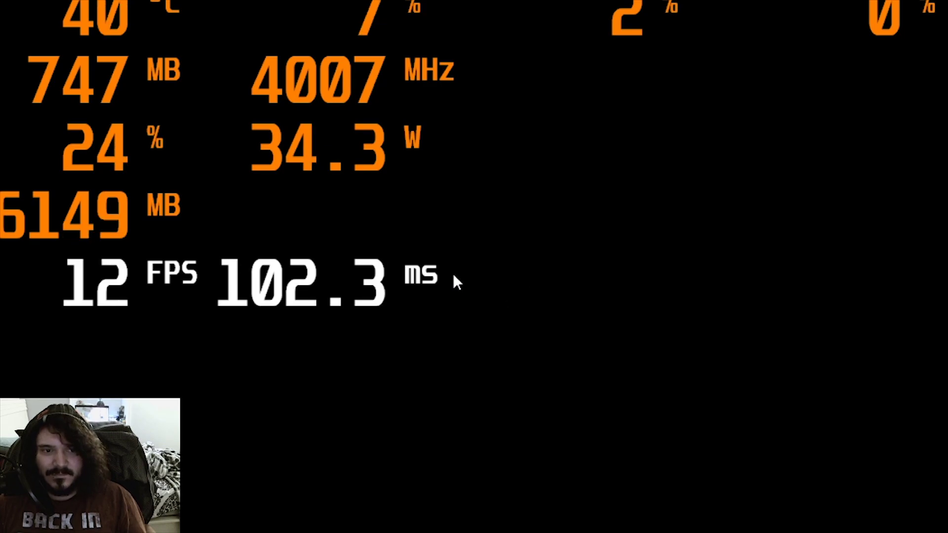
key("a")
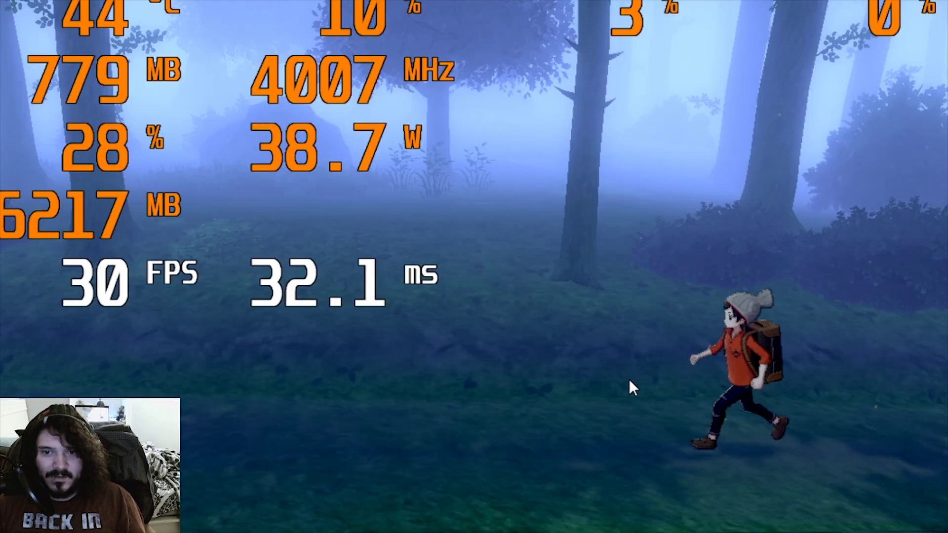
key("d")
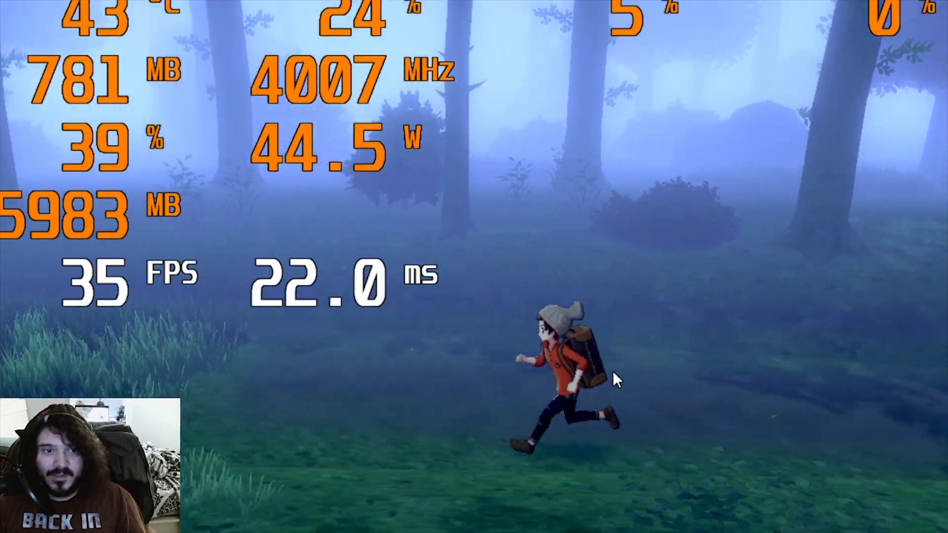
key("w")
key("d")
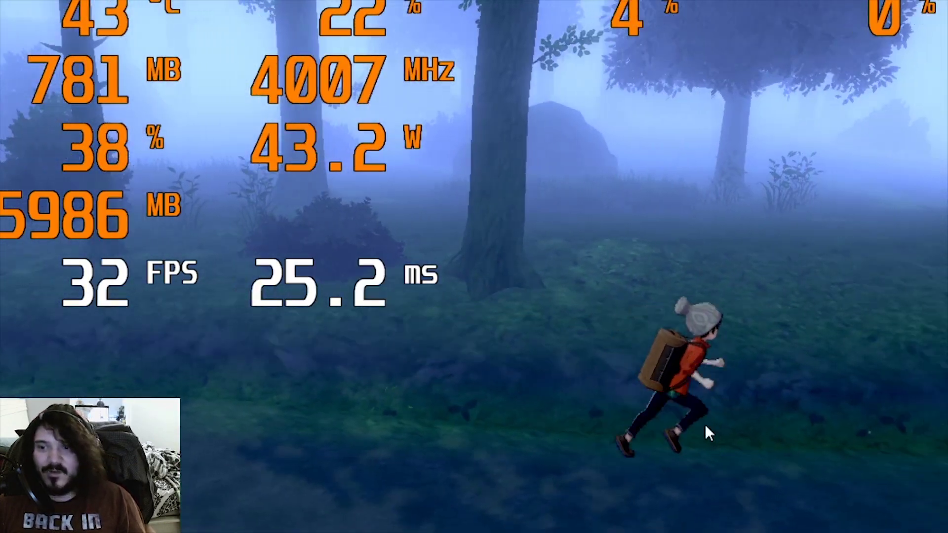
key("w")
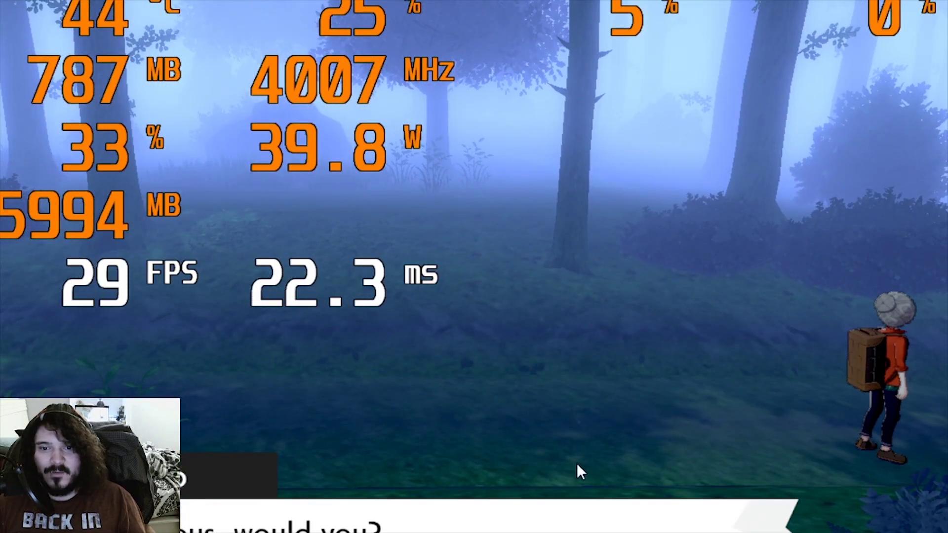
key("a")
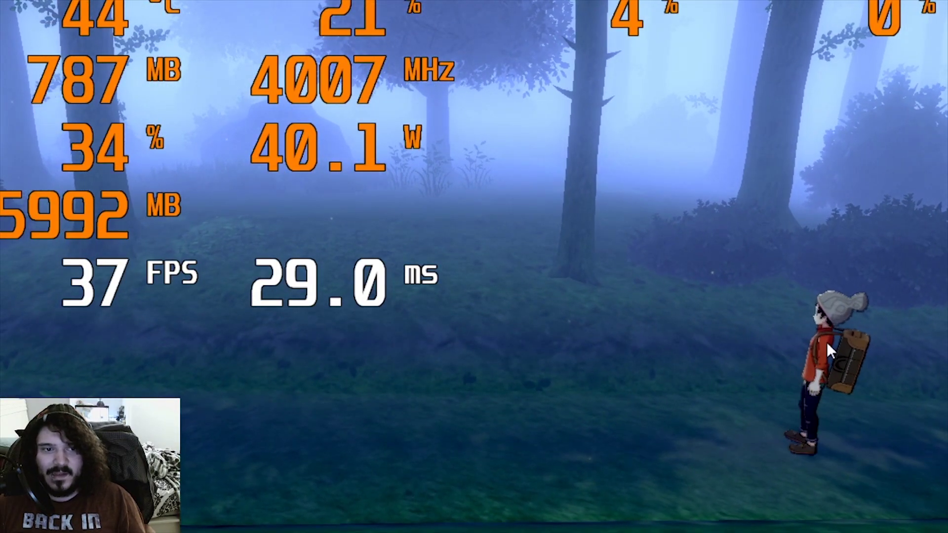
key("a")
key("a")
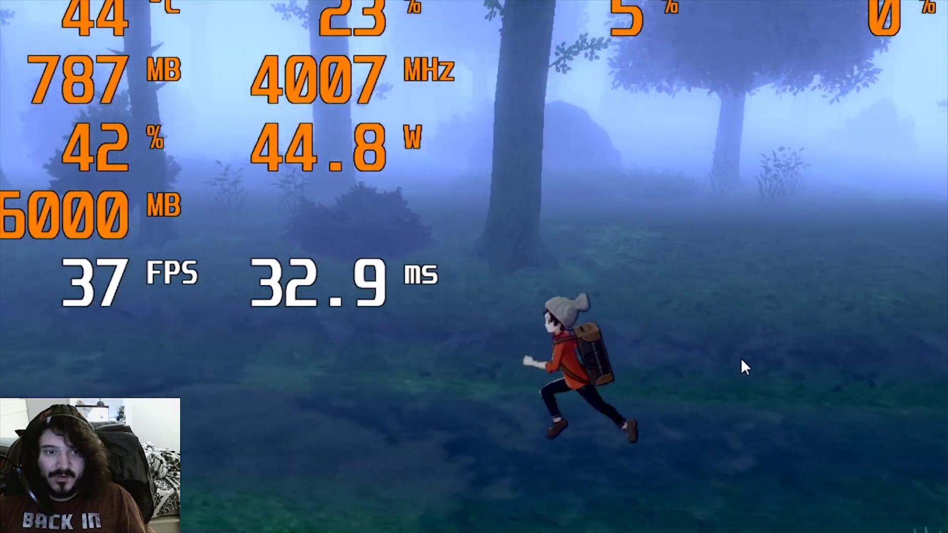
key("a")
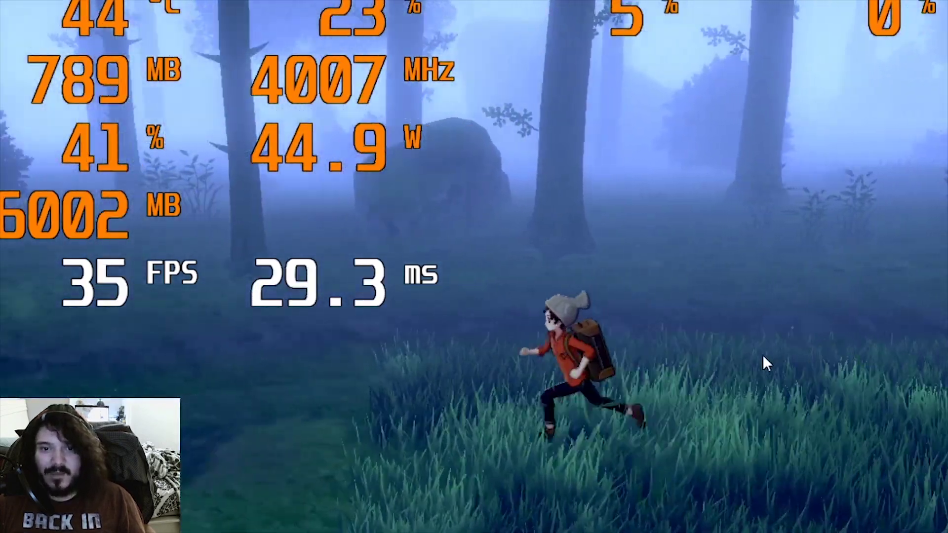
key("a")
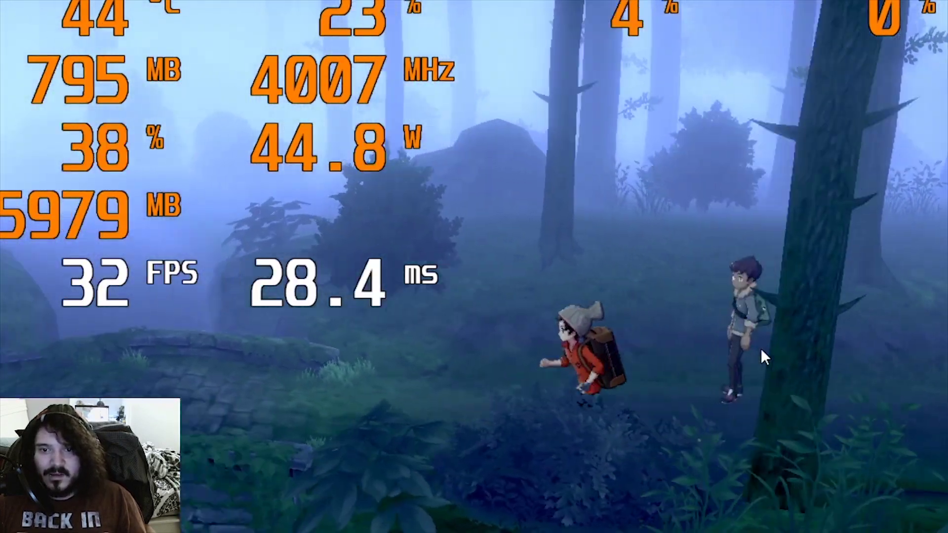
key("a")
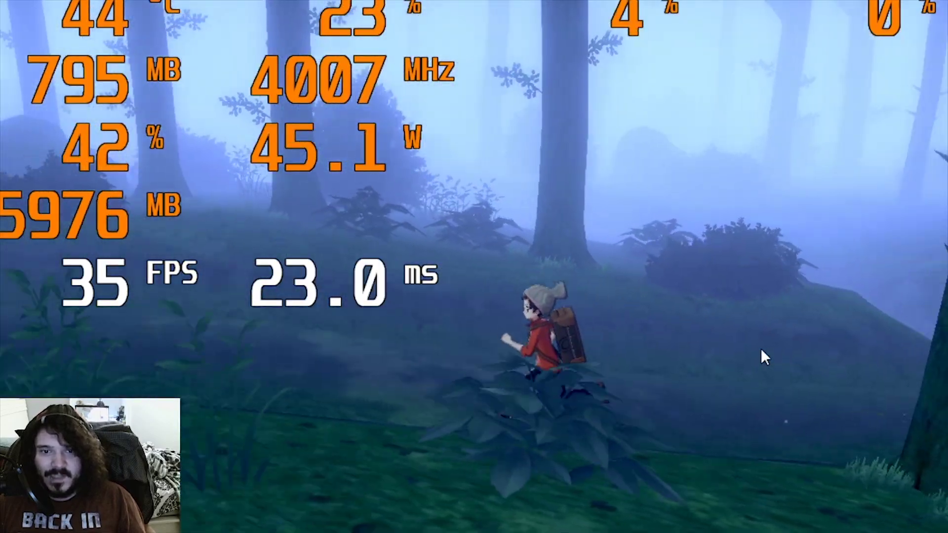
key("a")
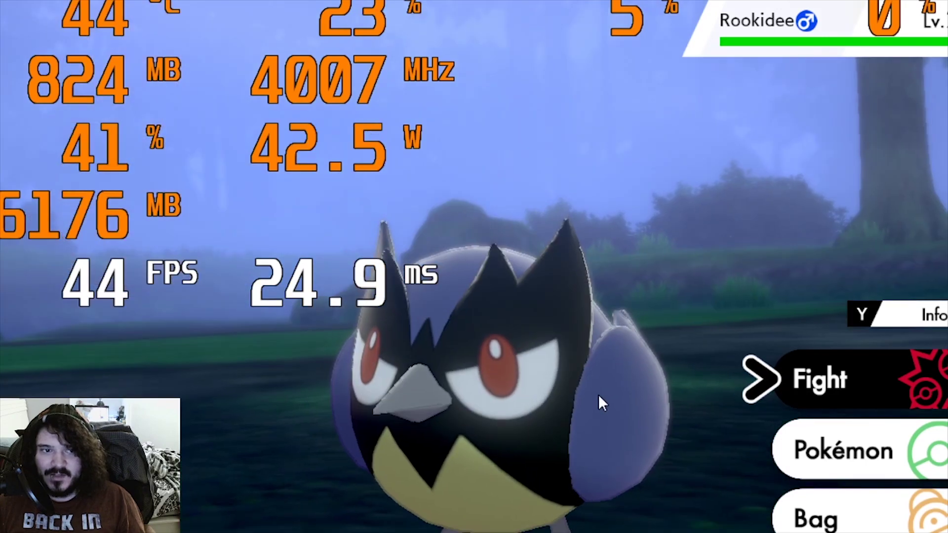
- In the battle against the wild Rookidee, choose Fight and attack with a move each turn
key("c")
key("c")
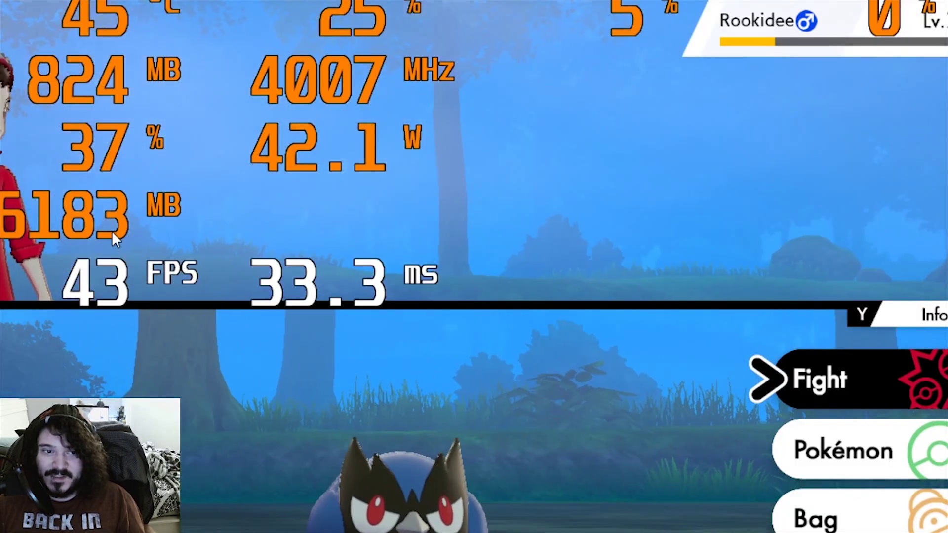
key("Return")
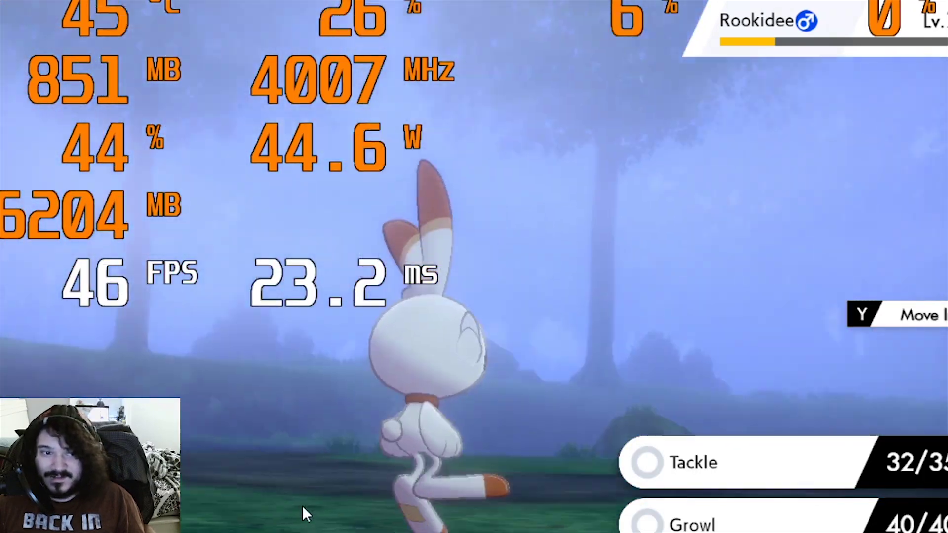
key("Return")
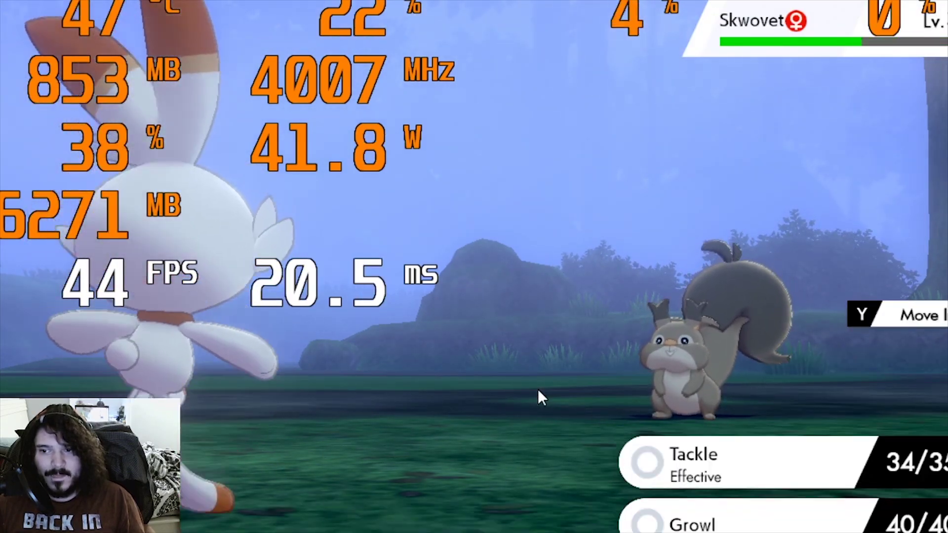
- Attack the wild Skwovet until the battle ends and return to the forest path
key("Return")
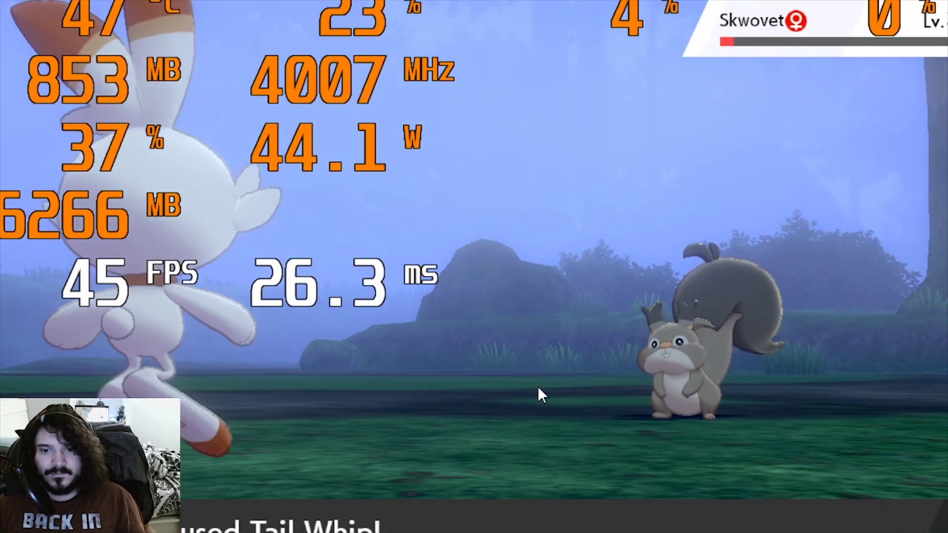
key("Return")
key("Return")
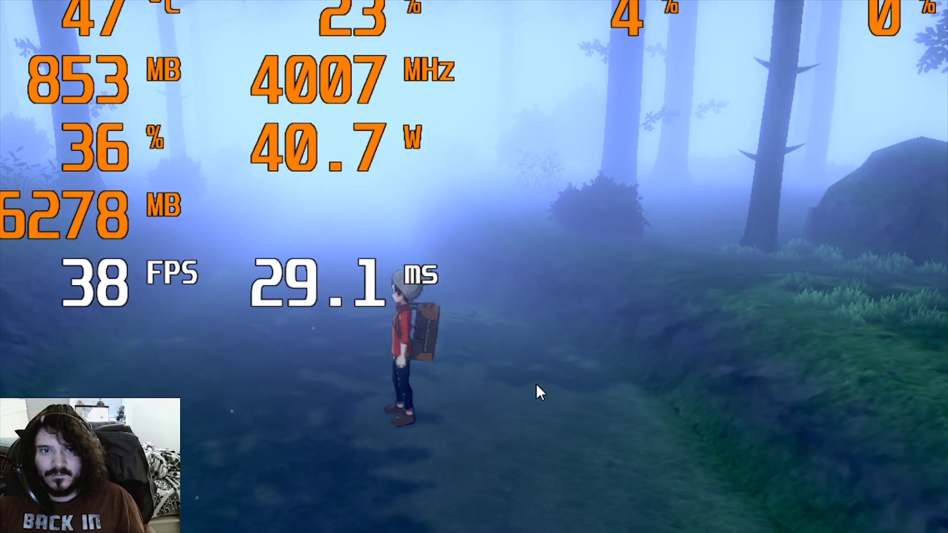
key("w")
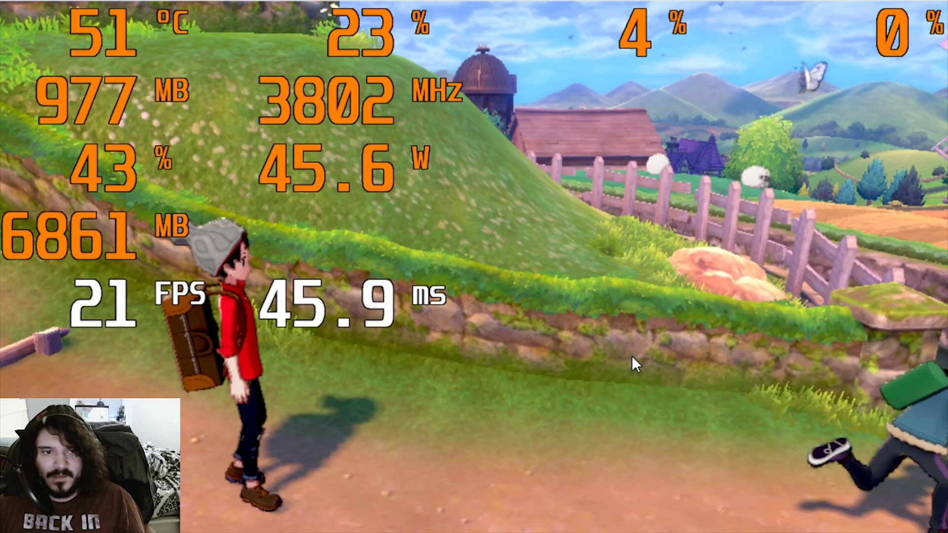
key("d")
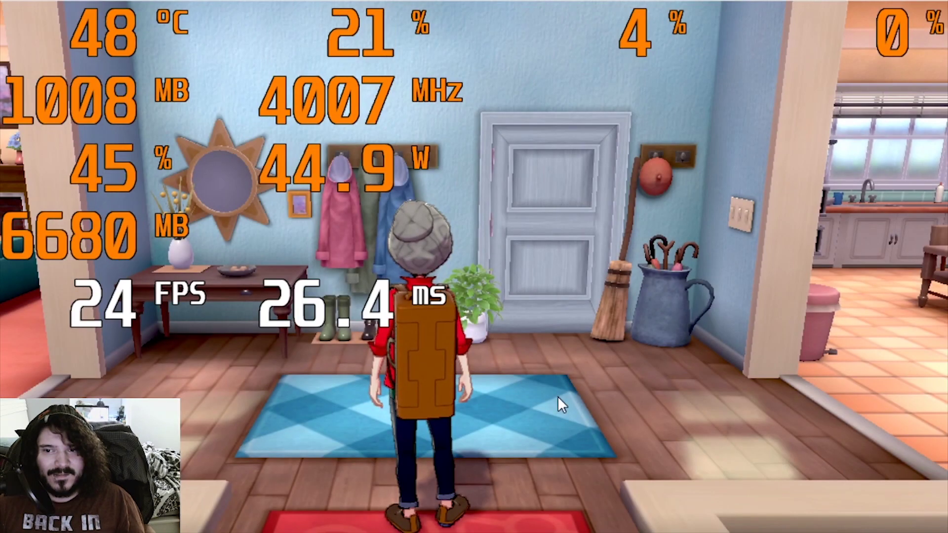
key("a")
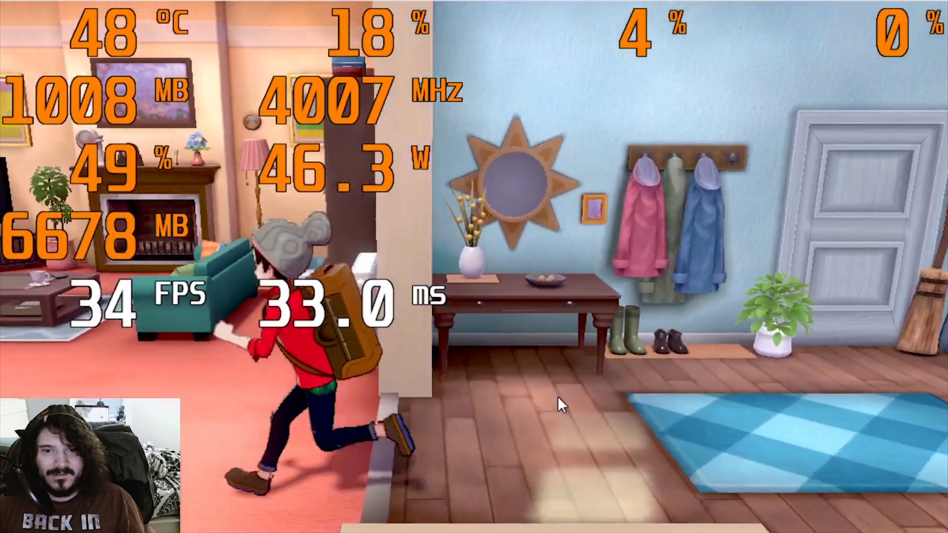
key("d")
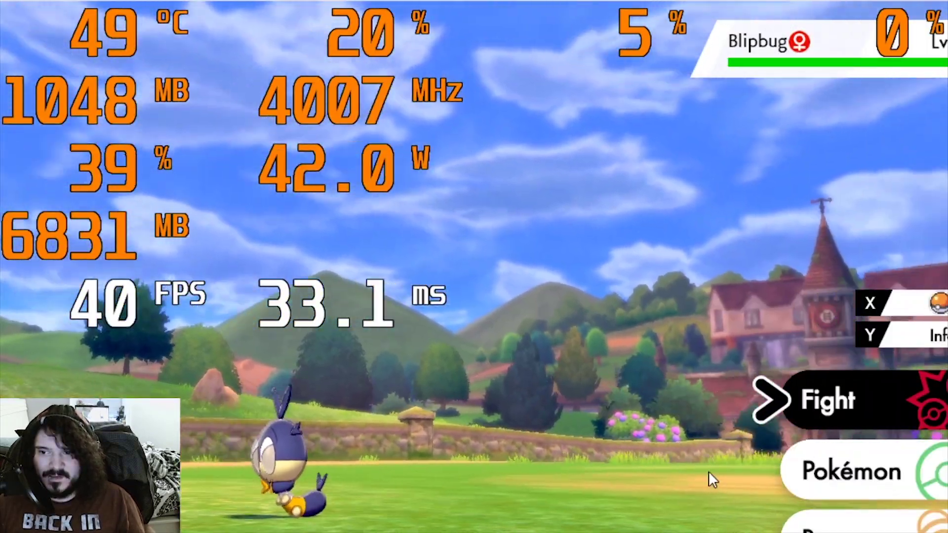
- In the battle against the wild Blipbug, choose Fight and attack for two turns
key("Return")
key("Return")
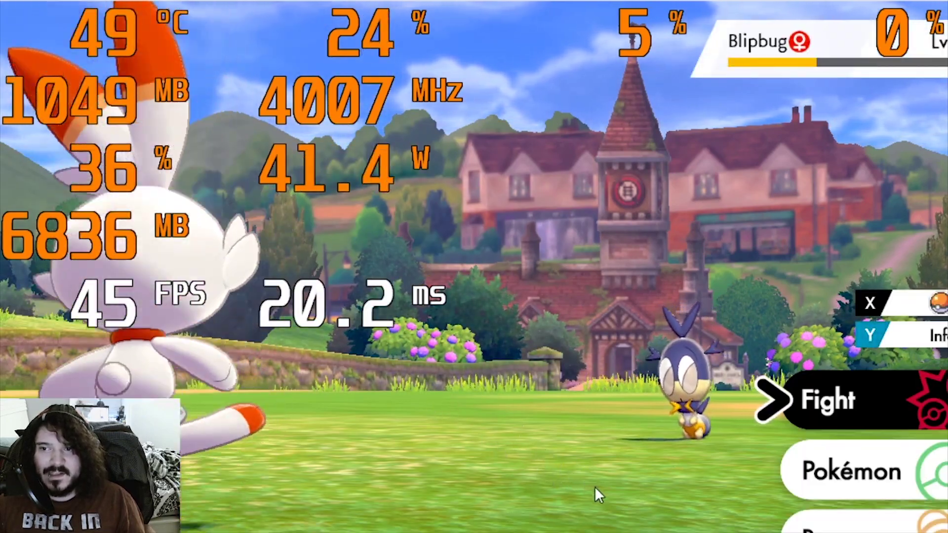
key("Return")
key("Return")
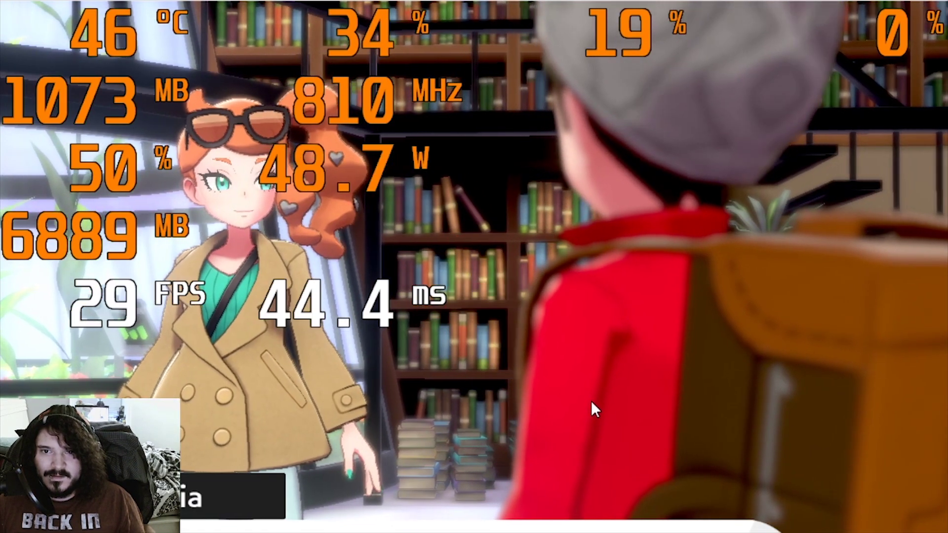
key("Return")
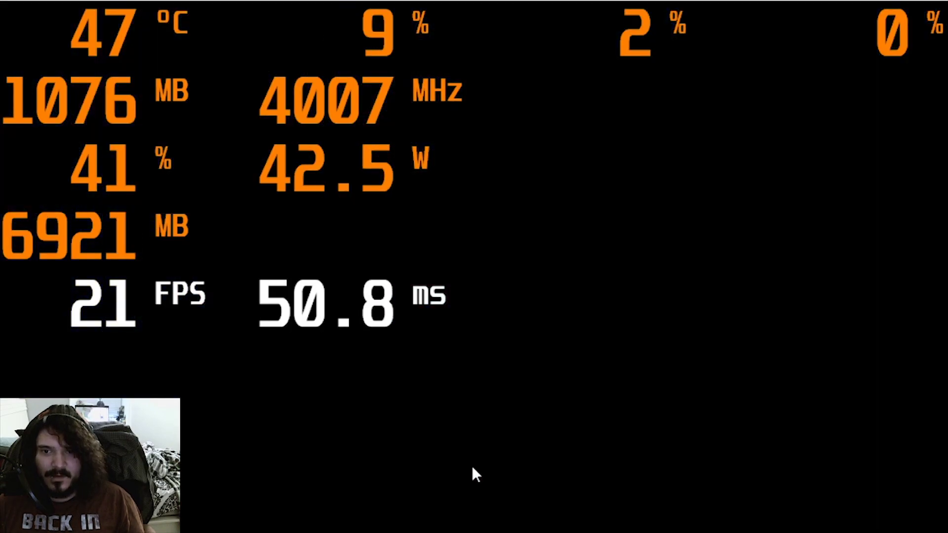
key("a")
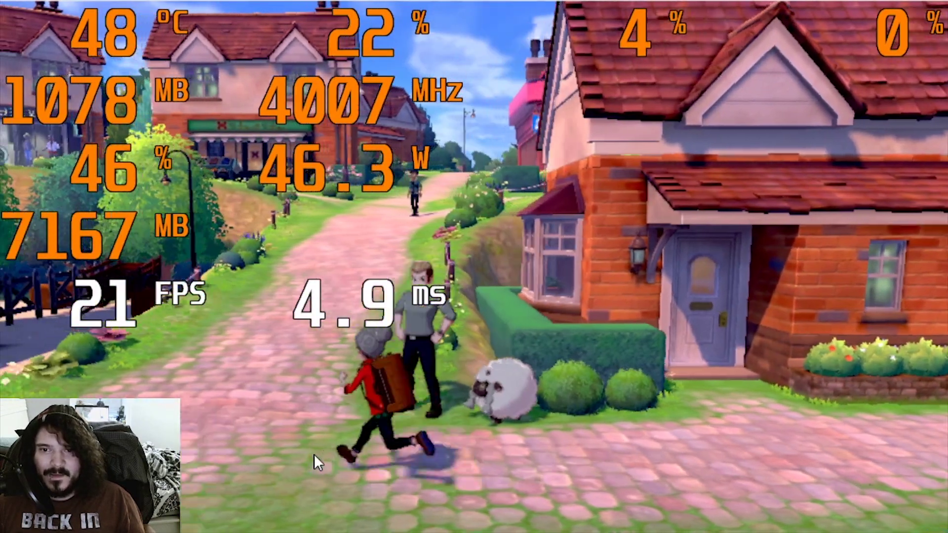
key("w")
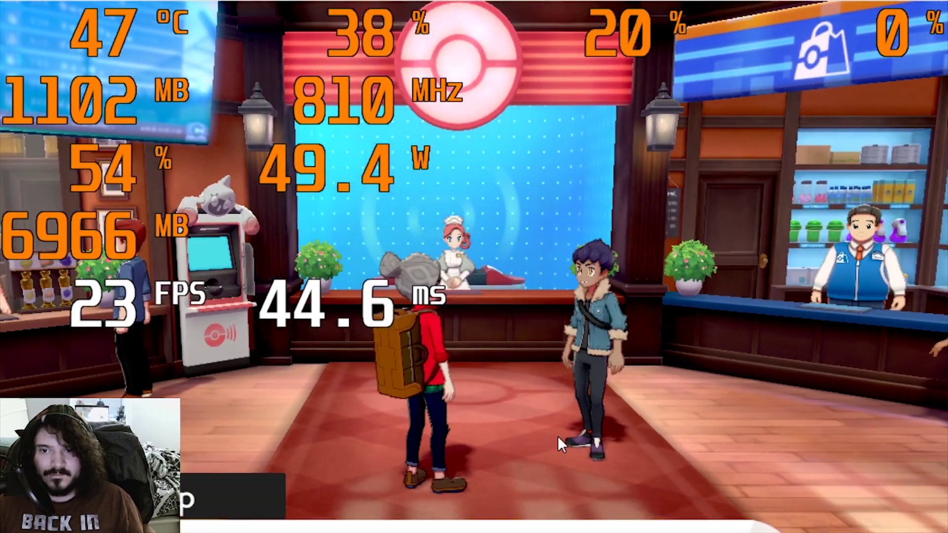
key("a")
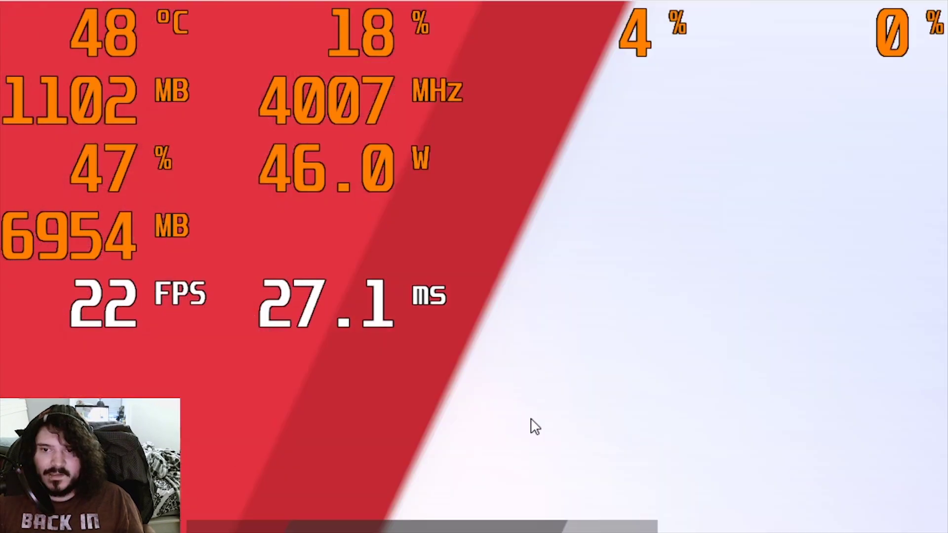
- Open the game's main menu and move the selection to Pokémon
key("x")
key("Right")
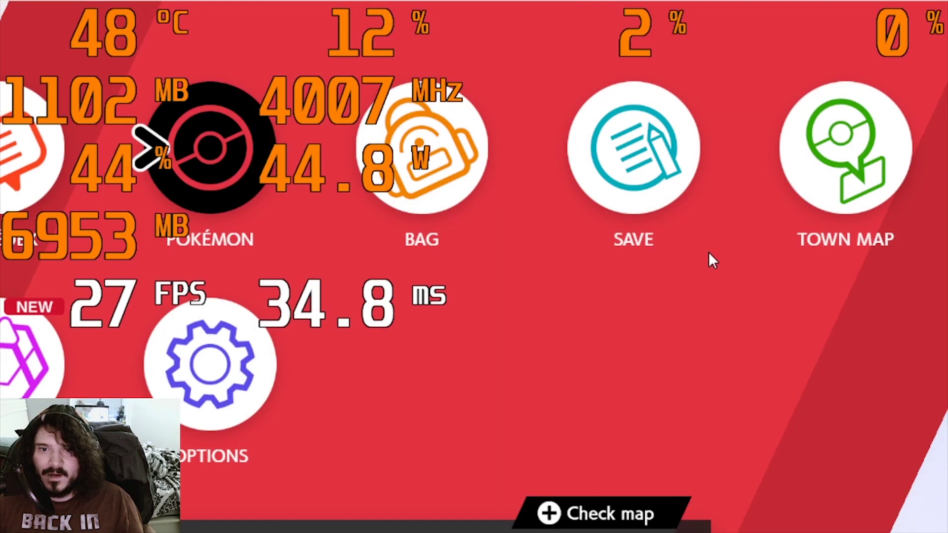
- Open the game's Options screen from the main menu
key("Right")
key("Left")
key("Down")
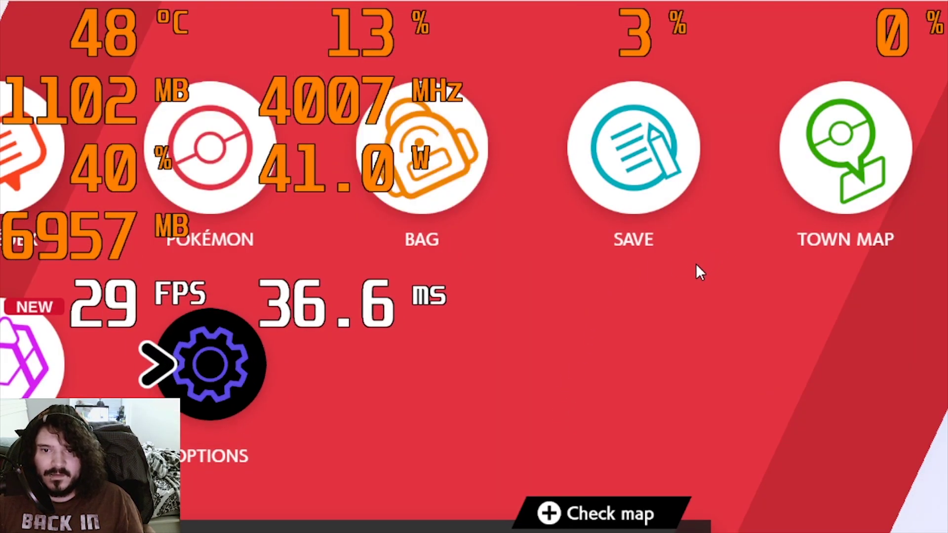
key("Return")
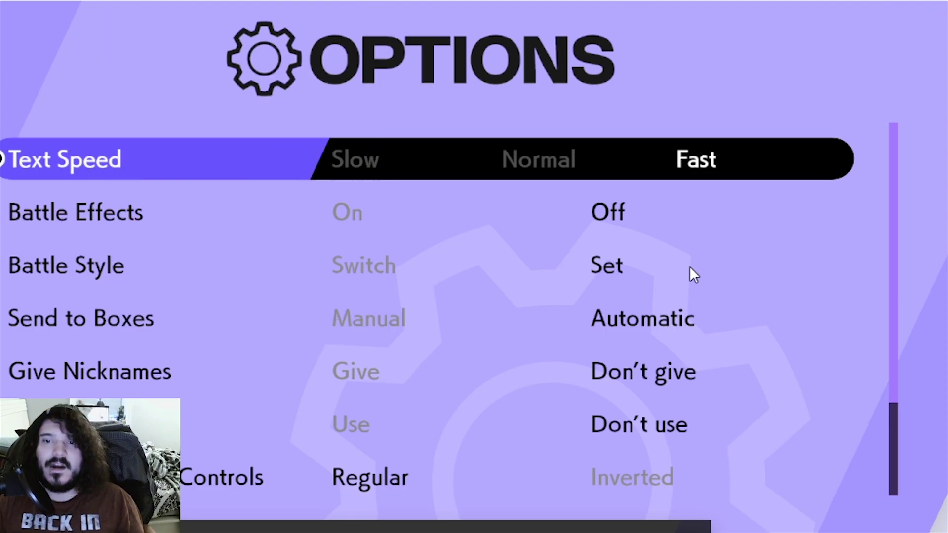
- Examine the game's option settings one by one, from Battle Effects through Gyroscope and the camera controls to the end of the list
key("Down")
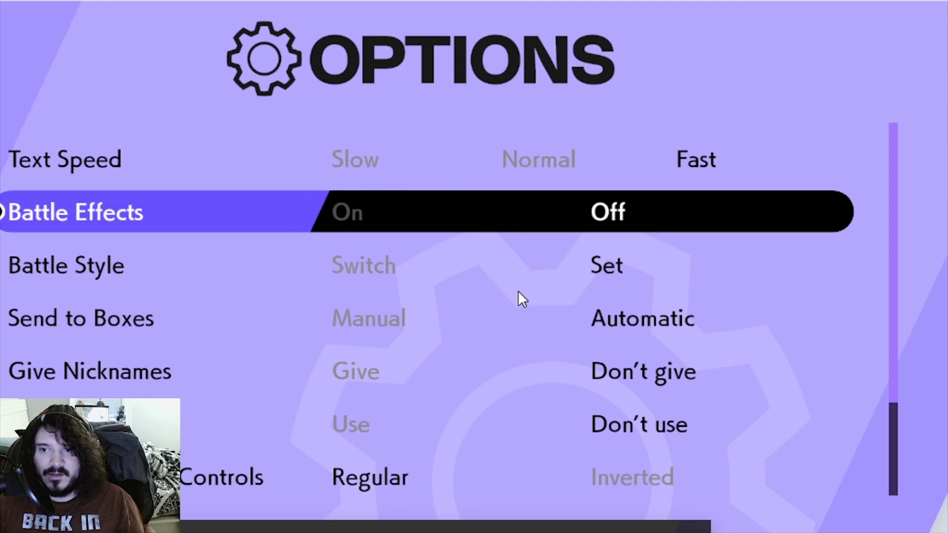
key("Down")
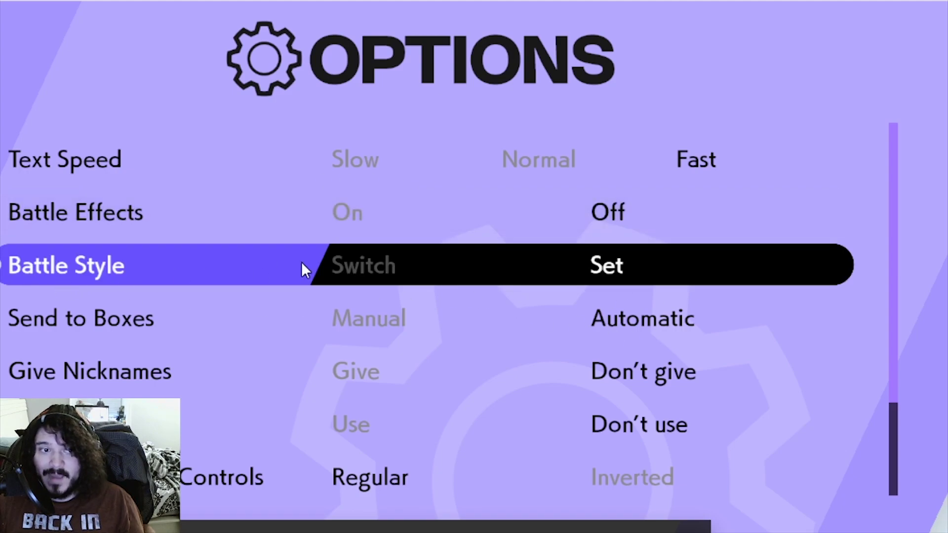
key("Down")
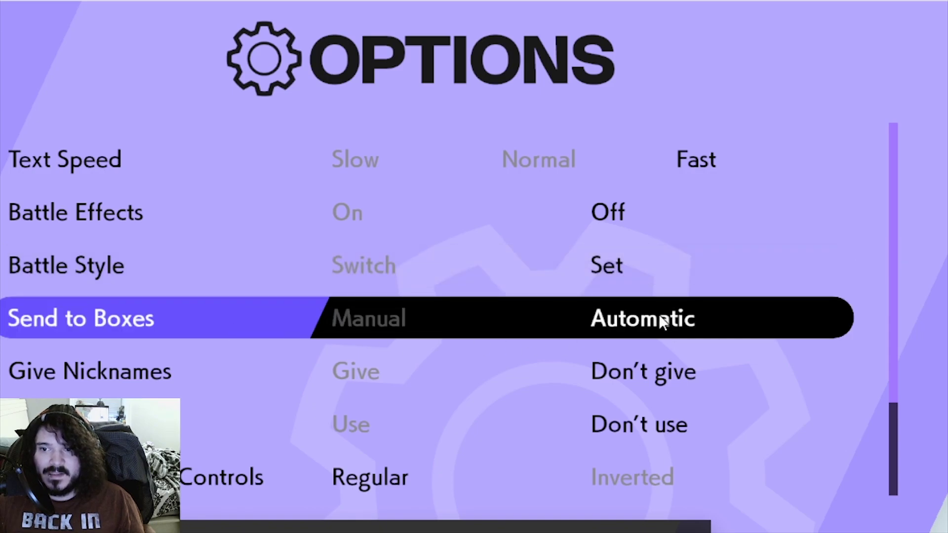
key("Down")
key("Down")
key("Up")
key("Down")
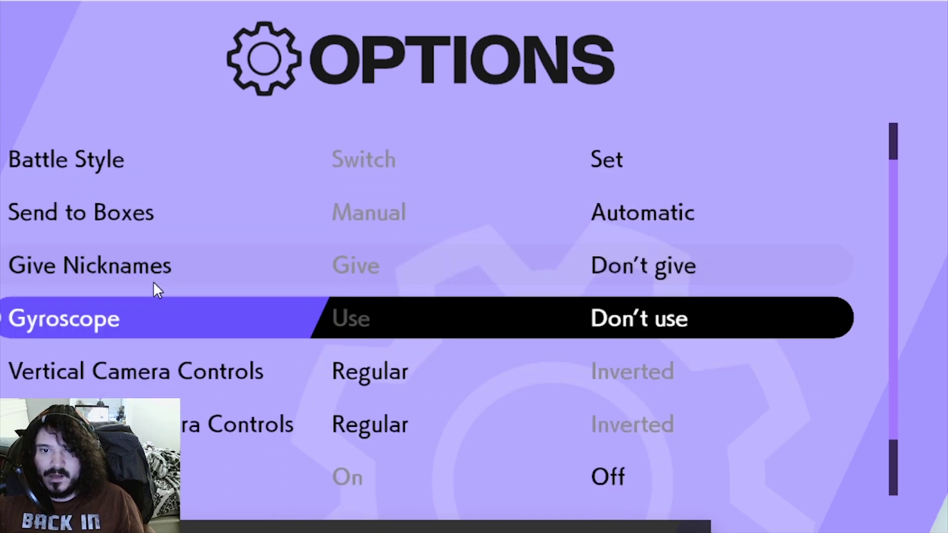
key("Down")
key("Down")
key("Down")
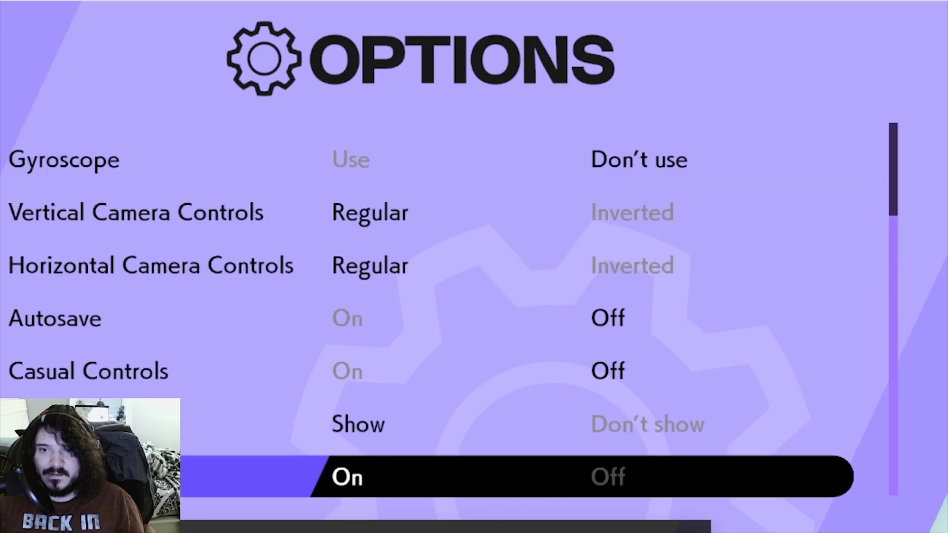
key("Down")
key("Down")
key("Down")
key("Down")
key("Down")
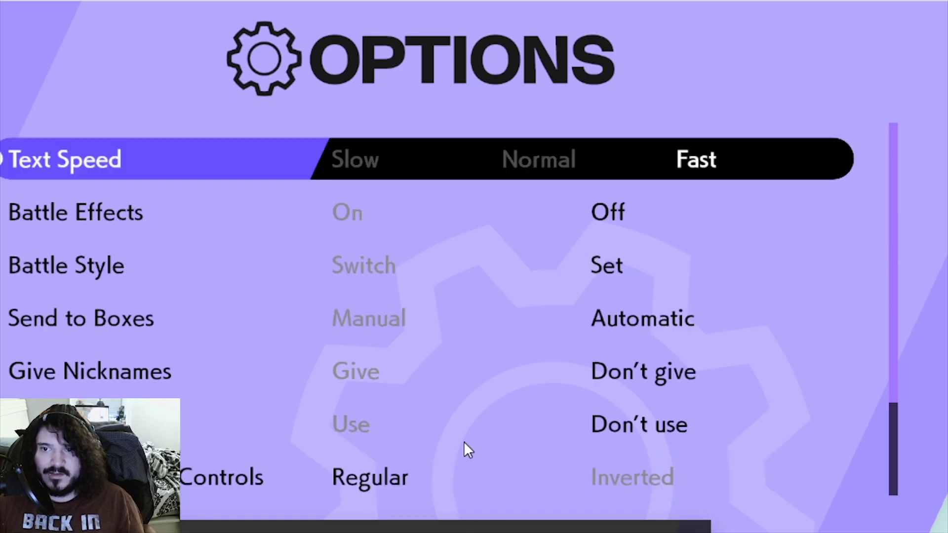
- Check the list of game options a second time, including Casual Controls, and return to the main menu
key("Down")
key("Down")
key("Down")
key("Down")
key("Down")
key("Down")
key("Down")
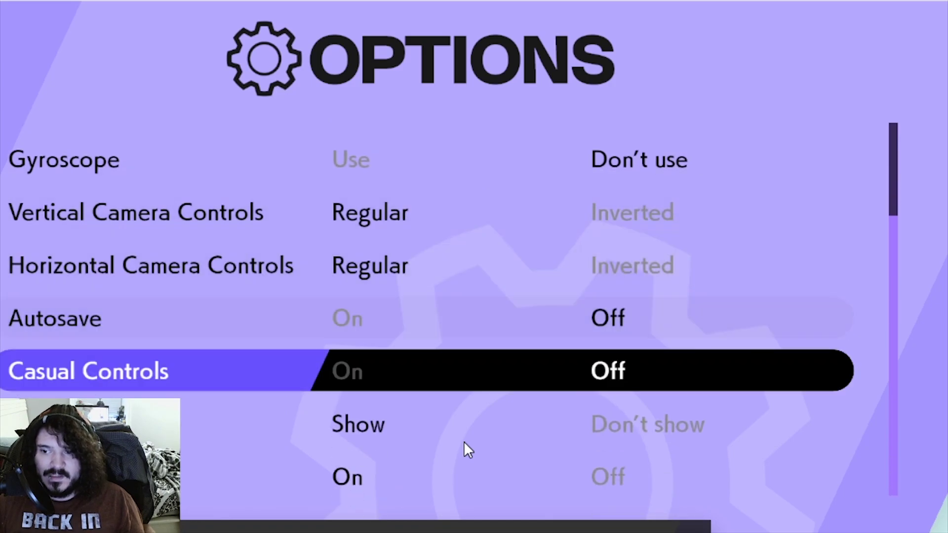
key("Down")
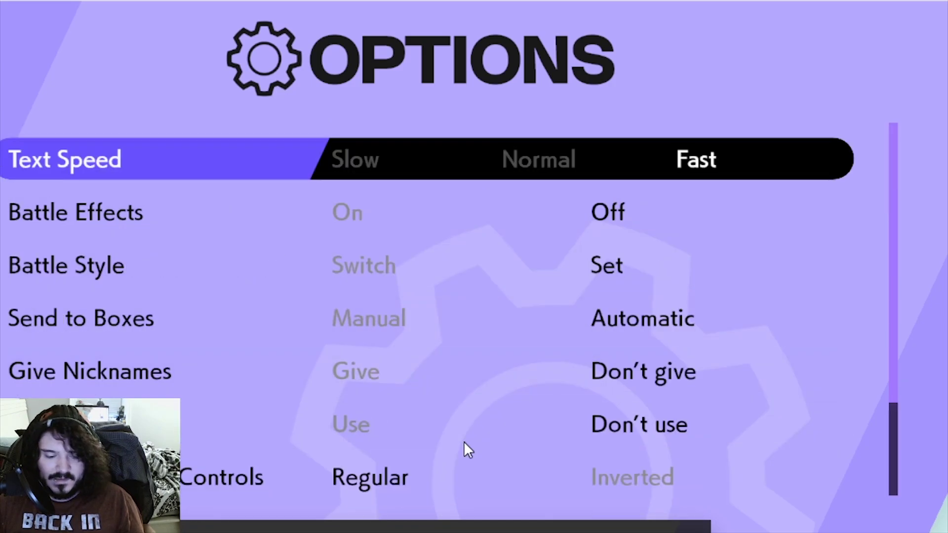
key("x")
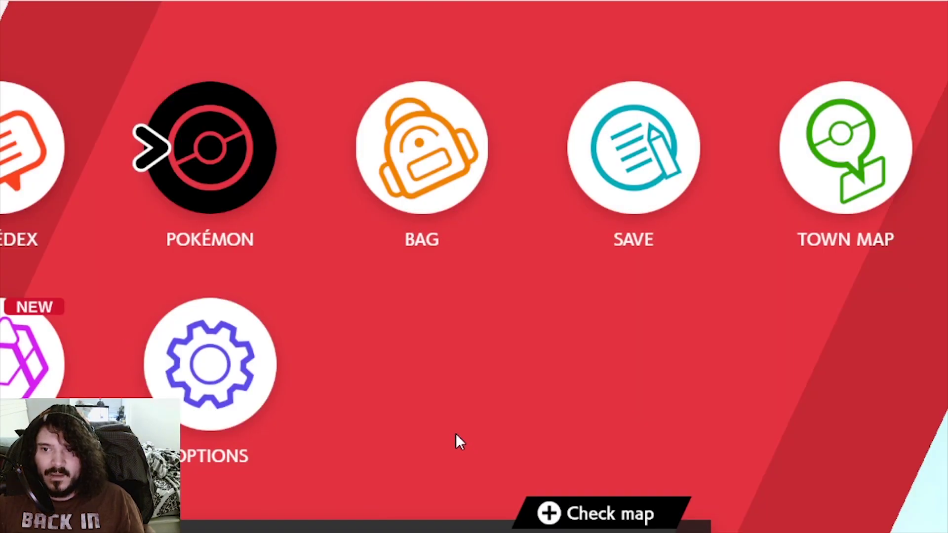
- Save the current Pokémon adventure from the main menu and confirm the save
key("Right")
key("Right")
key("Right")
key("z")
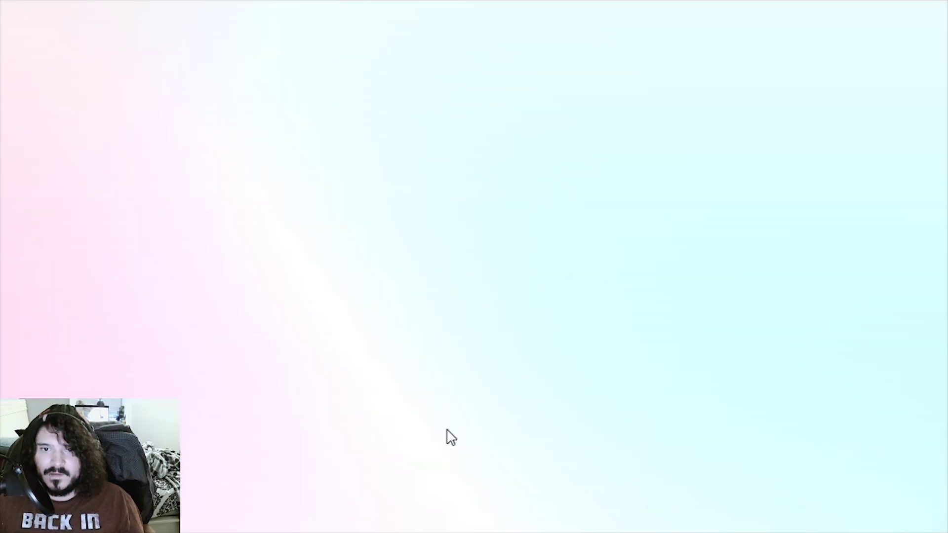
key("z")
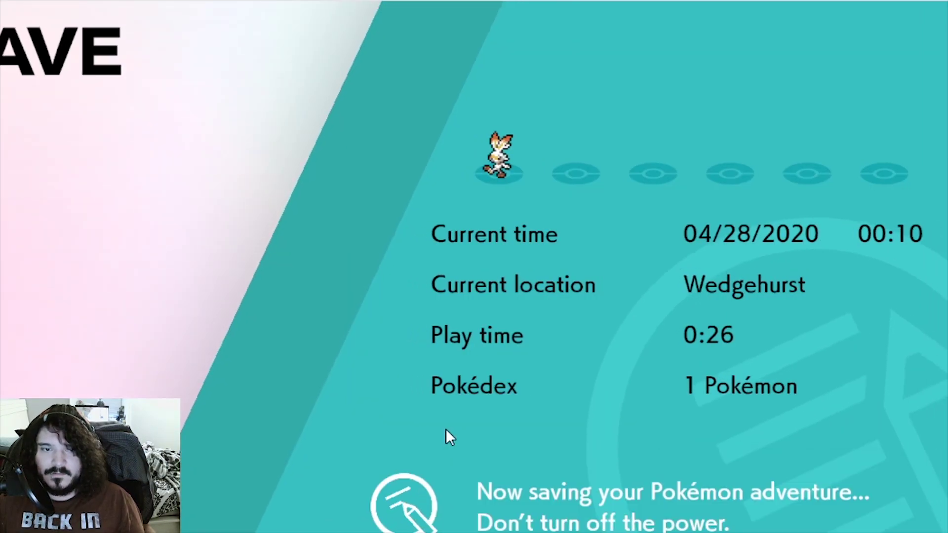